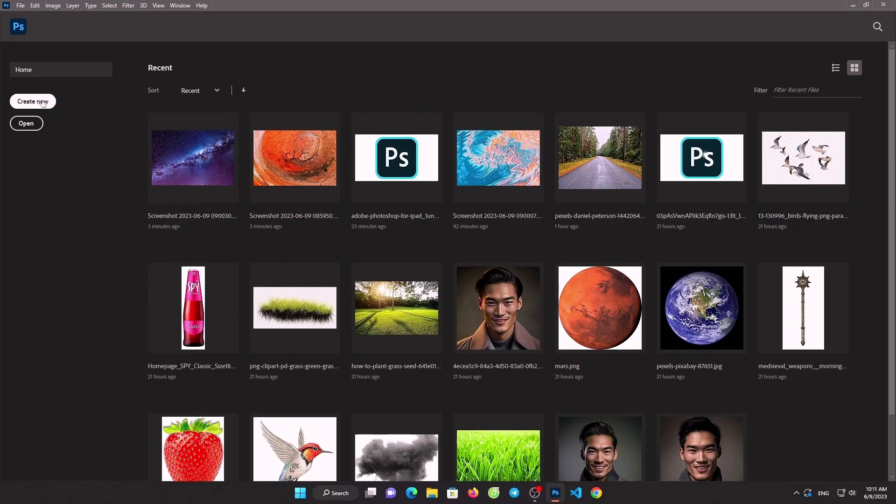
Step: Create a new blank 1920 × 1080 px document with a white background
{"action": "key", "text": "ctrl+n"}
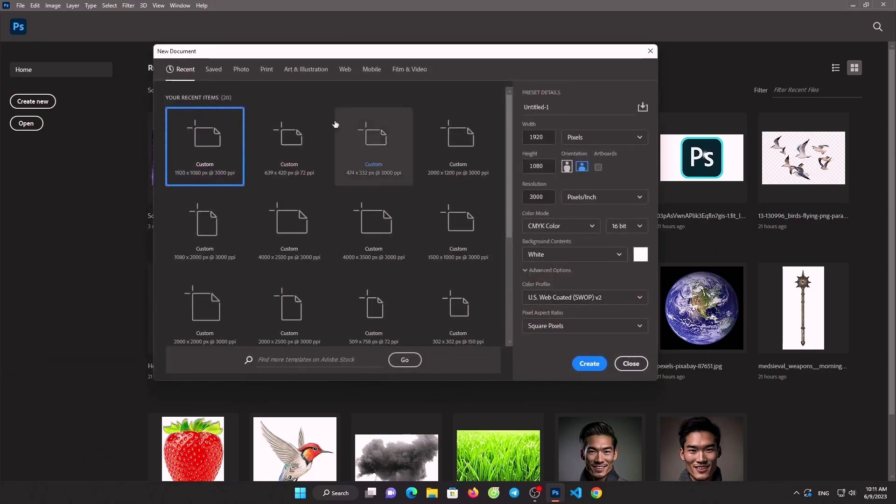
{"action": "left_click", "coordinate": [589, 364]}
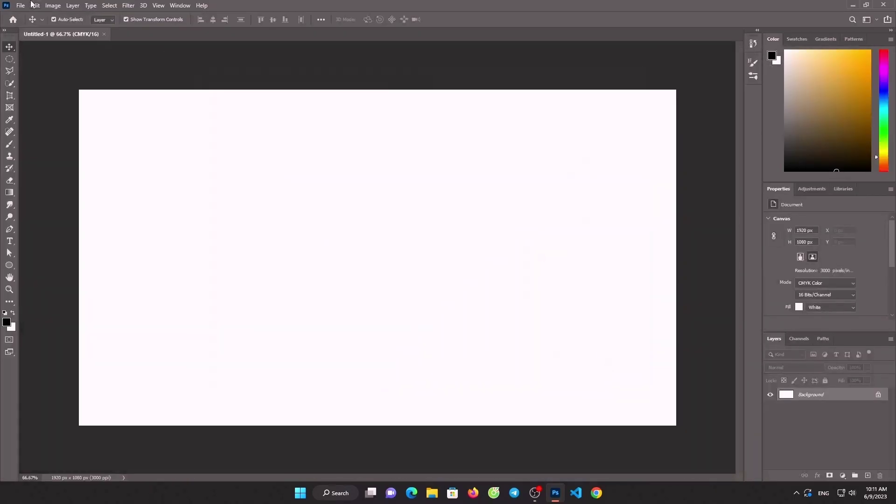
Step: Browse the File > Open dialog to the Pictures > Screenshots folder
{"action": "left_click", "coordinate": [21, 7]}
{"action": "left_click", "coordinate": [28, 22]}
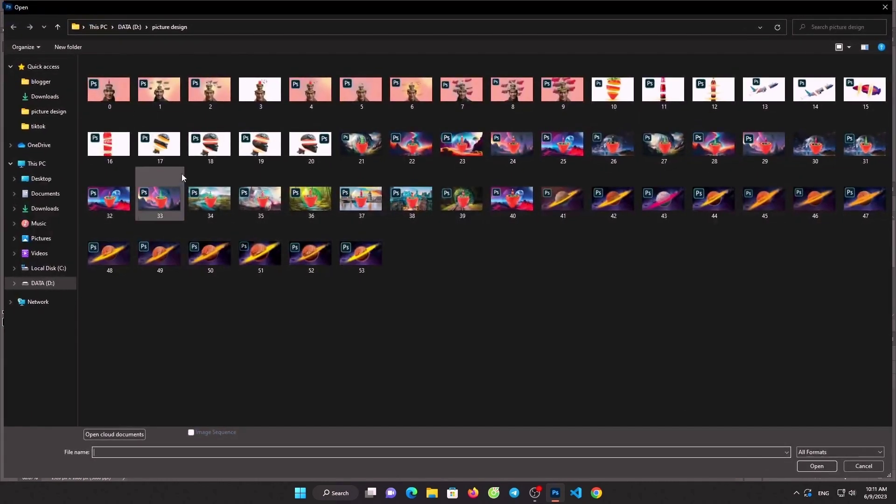
{"action": "left_click", "coordinate": [35, 96]}
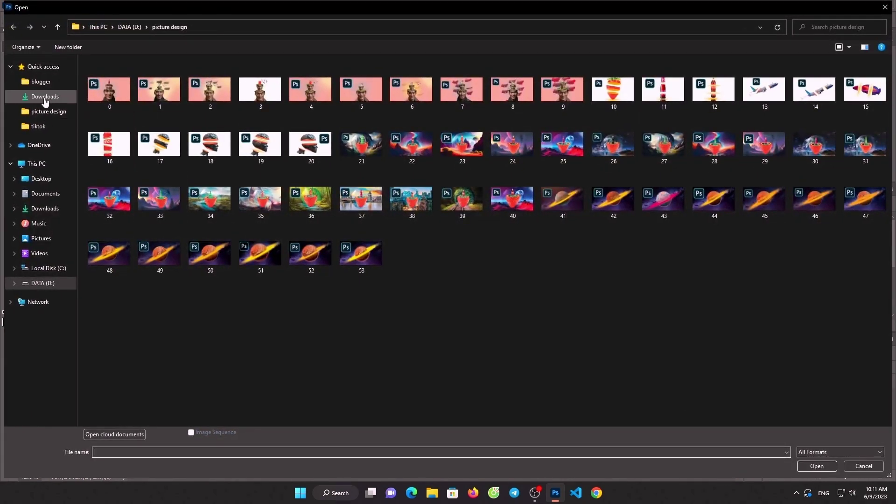
{"action": "left_click", "coordinate": [34, 240]}
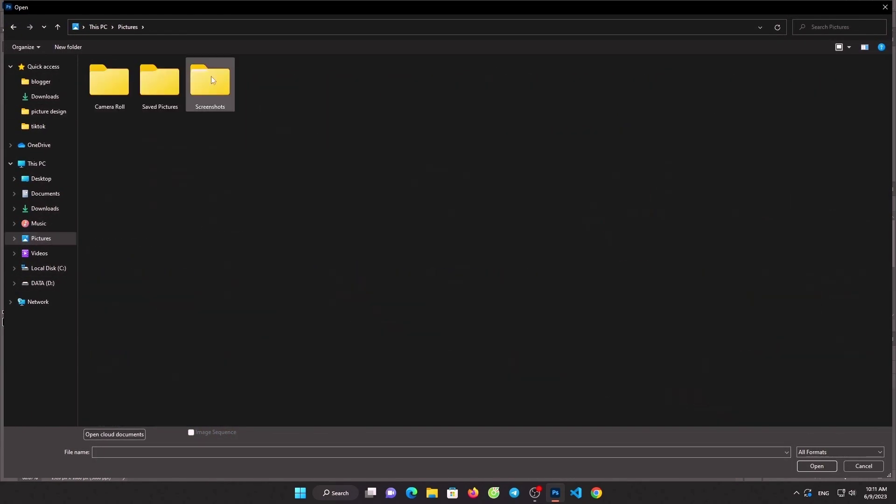
{"action": "double_click", "coordinate": [223, 88]}
Step: Open the starry sky and orange swirl screenshots together as separate documents
{"action": "left_click", "coordinate": [667, 226]}
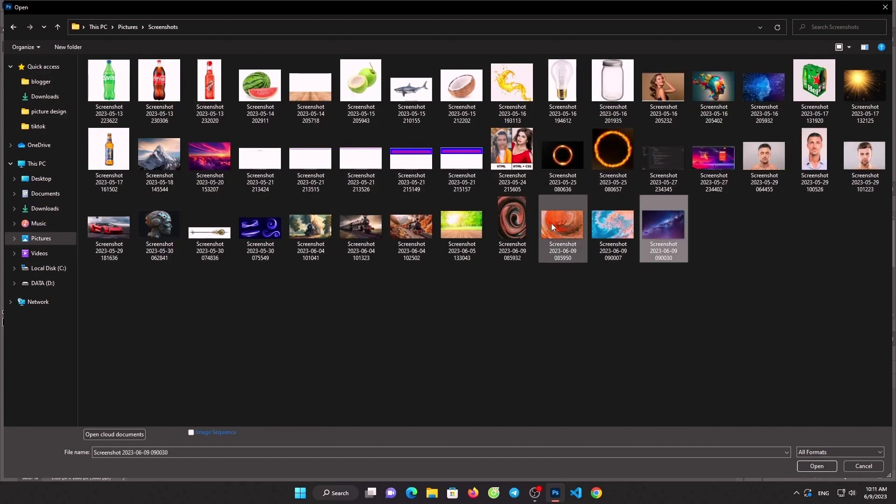
{"action": "key", "text": "super"}
{"action": "left_click", "coordinate": [768, 264]}
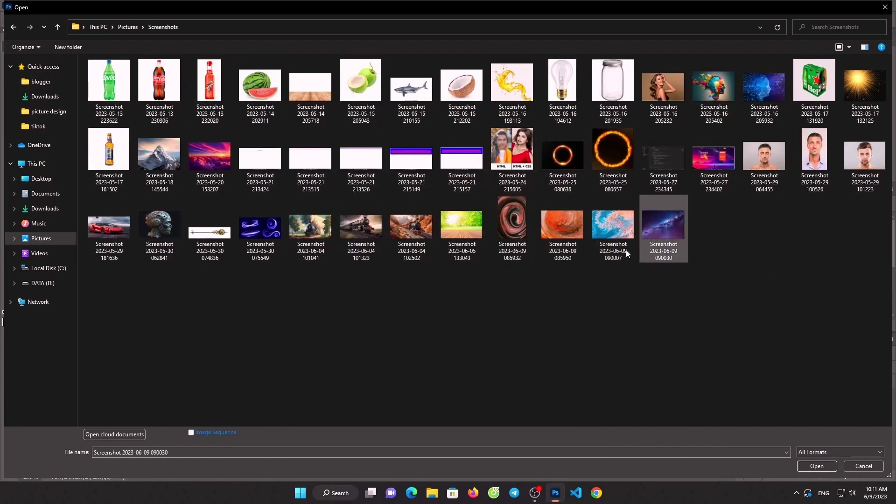
{"action": "left_click", "coordinate": [565, 231], "text": "ctrl"}
{"action": "left_click", "coordinate": [803, 467]}
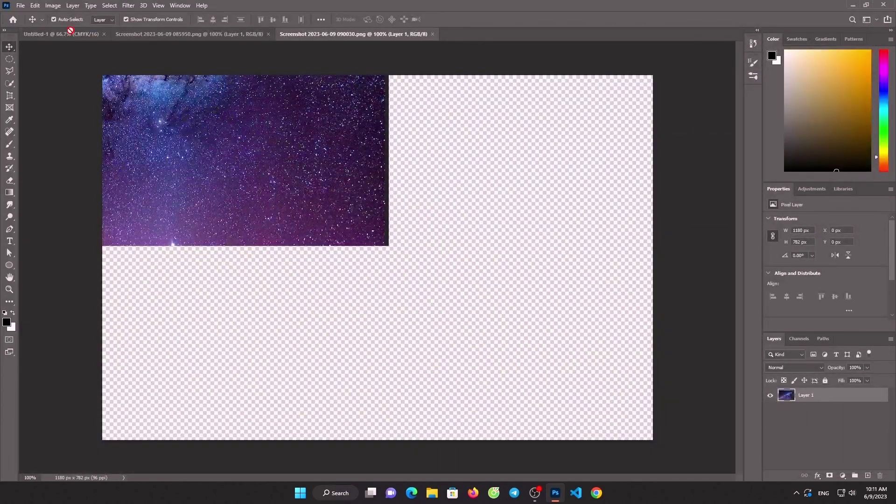
Step: Drag the starry galaxy image into Untitled-1 and stretch it to fill the canvas
{"action": "mouse_move", "coordinate": [70, 30]}
{"action": "left_mouse_down"}
{"action": "mouse_move", "coordinate": [336, 197]}
{"action": "mouse_move", "coordinate": [289, 209]}
{"action": "left_mouse_up"}
{"action": "left_click", "coordinate": [436, 188]}
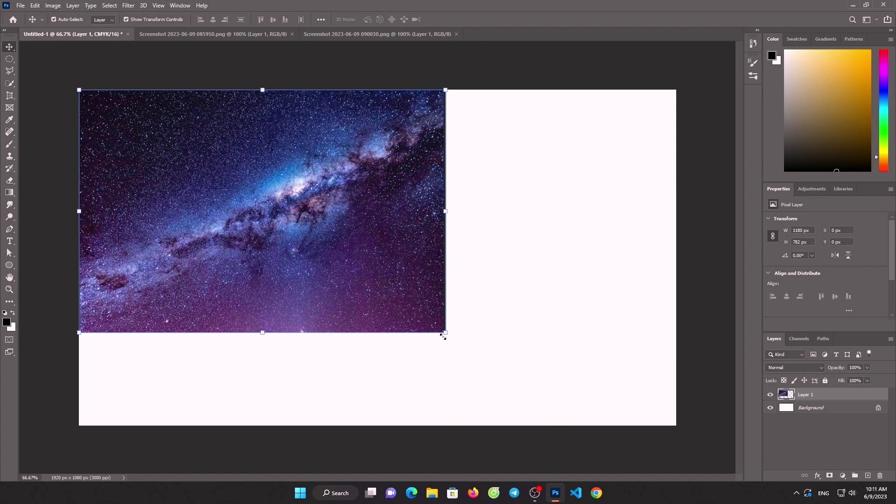
{"action": "left_click_drag", "start_coordinate": [443, 336], "coordinate": [677, 425]}
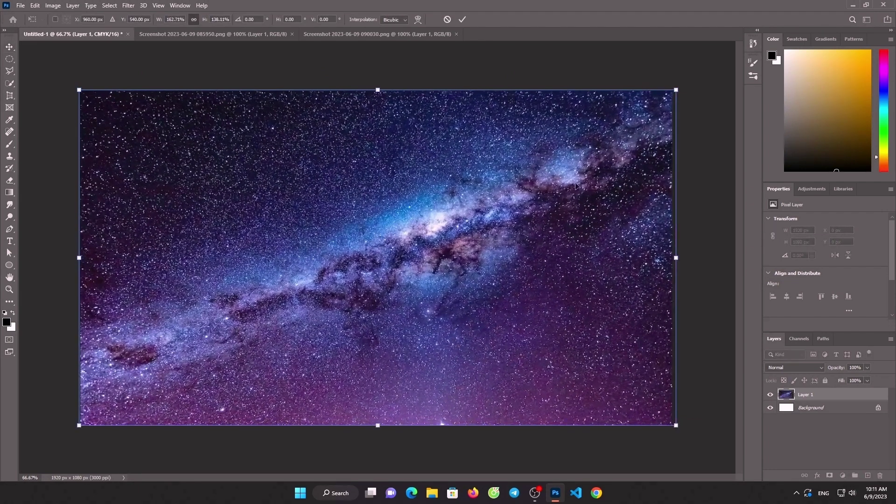
{"action": "left_click", "coordinate": [463, 20]}
{"action": "left_click", "coordinate": [254, 32]}
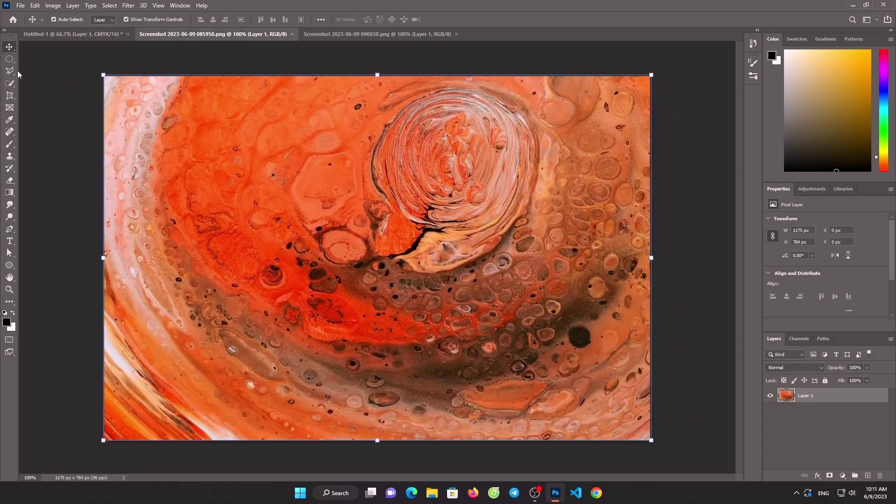
Step: Draw a circular elliptical-marquee selection of about 767 px over the orange swirl
{"action": "left_click", "coordinate": [9, 59]}
{"action": "mouse_move", "coordinate": [372, 99]}
{"action": "left_mouse_down"}
{"action": "mouse_move", "coordinate": [521, 325]}
{"action": "mouse_move", "coordinate": [603, 495]}
{"action": "left_mouse_up"}
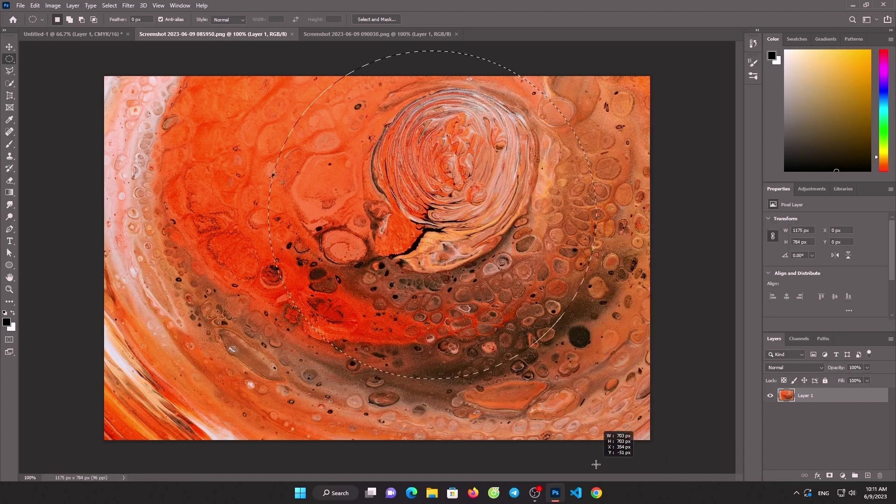
{"action": "left_click_drag", "start_coordinate": [602, 496], "coordinate": [640, 497]}
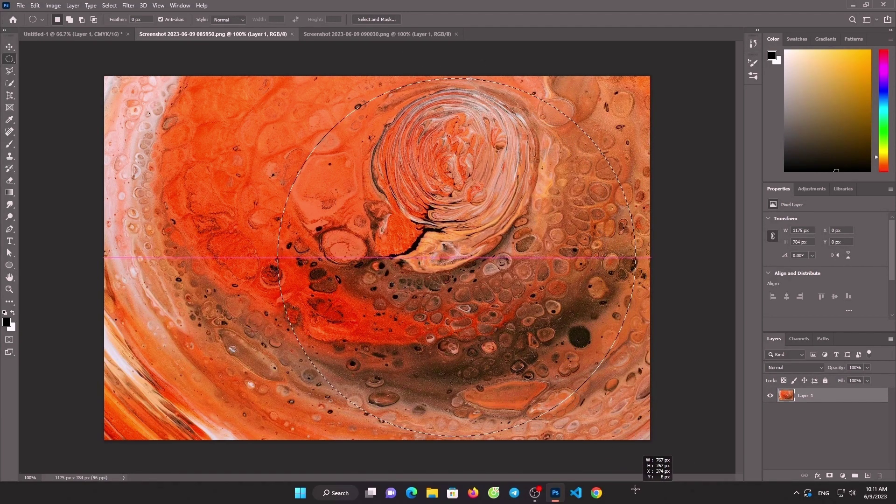
{"action": "left_click_drag", "start_coordinate": [639, 496], "coordinate": [635, 492]}
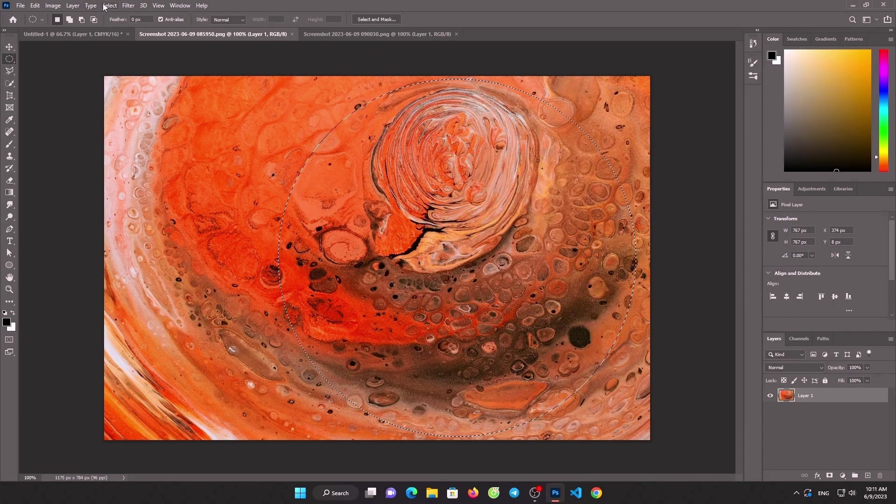
Step: Spherize the circle and drag it into the galaxy document as a new layer
{"action": "left_click", "coordinate": [128, 6]}
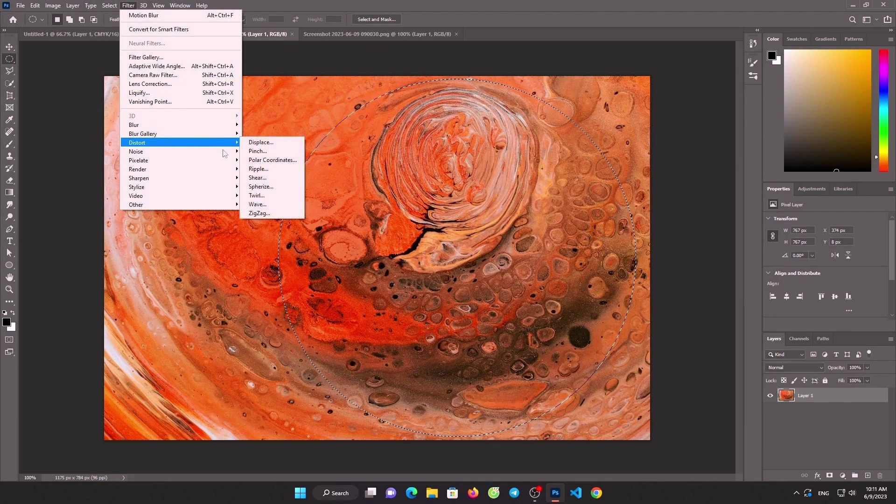
{"action": "left_click", "coordinate": [270, 187]}
{"action": "left_click", "coordinate": [512, 122]}
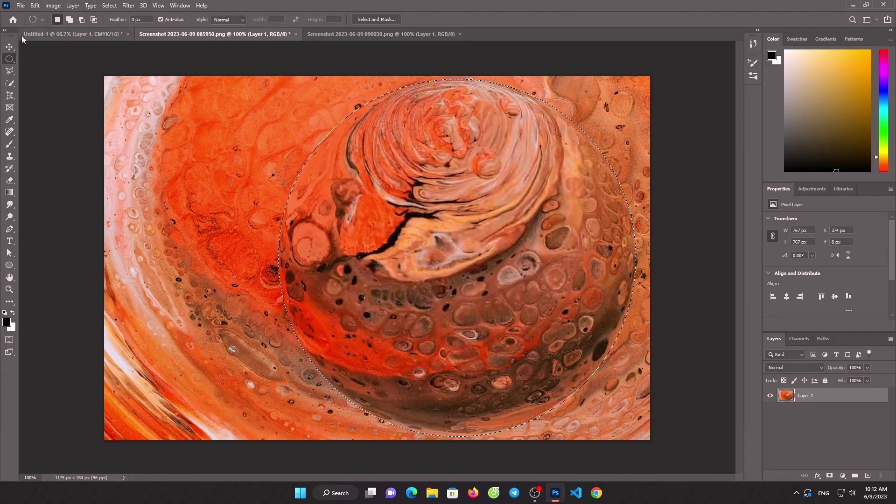
{"action": "key", "text": "v"}
{"action": "left_click_drag", "start_coordinate": [482, 189], "coordinate": [420, 203]}
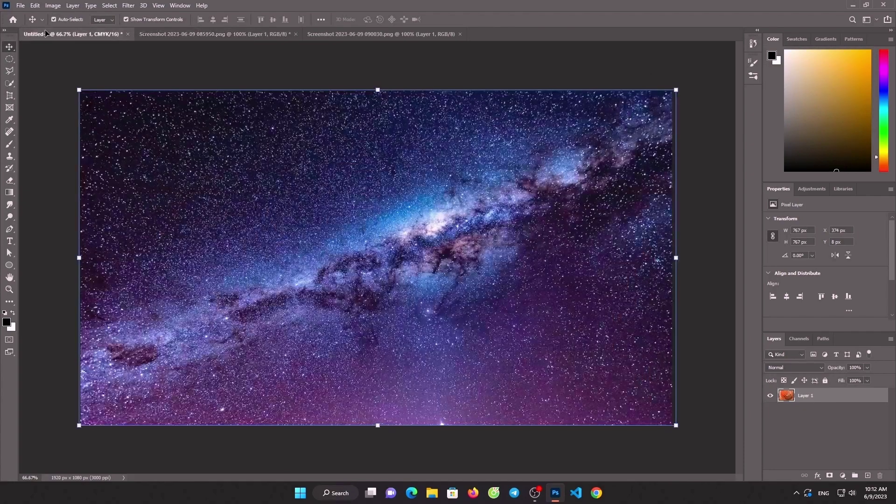
Step: Scale the orange planet to about 93% (roughly 717 × 718 px) and centre it
{"action": "key", "text": "ctrl+t"}
{"action": "mouse_move", "coordinate": [360, 144]}
{"action": "left_mouse_down"}
{"action": "mouse_move", "coordinate": [392, 183]}
{"action": "mouse_move", "coordinate": [380, 223]}
{"action": "left_mouse_up"}
{"action": "left_click", "coordinate": [462, 19]}
{"action": "left_click", "coordinate": [816, 413]}
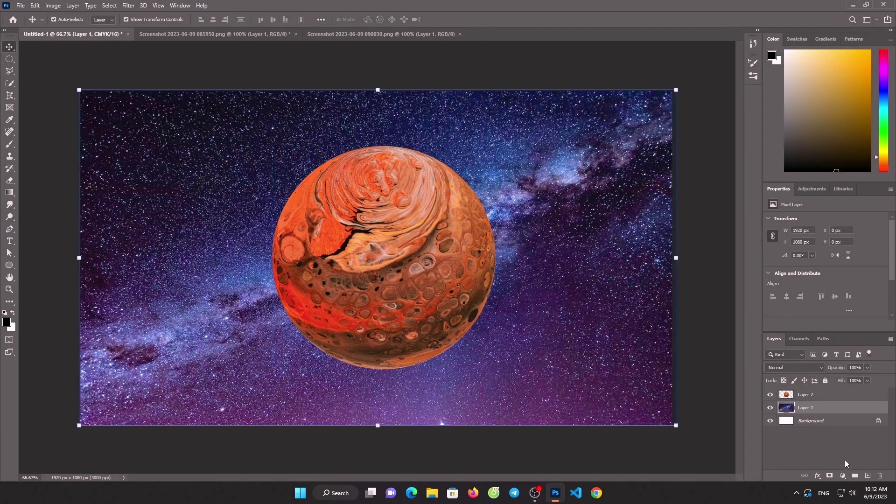
{"action": "left_click", "coordinate": [843, 475]}
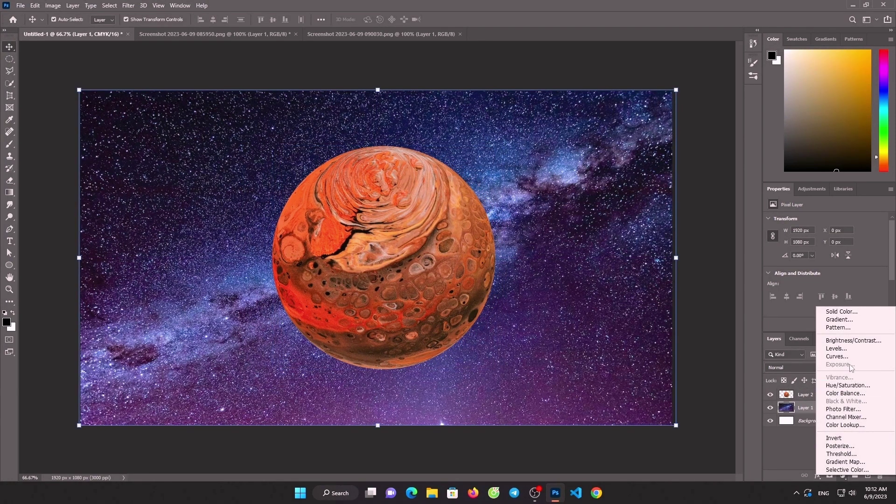
Step: Add Curves adjustments to the galaxy and, clipped to the planet only, to the planet
{"action": "left_click", "coordinate": [836, 356]}
{"action": "left_click_drag", "start_coordinate": [837, 292], "coordinate": [821, 282]}
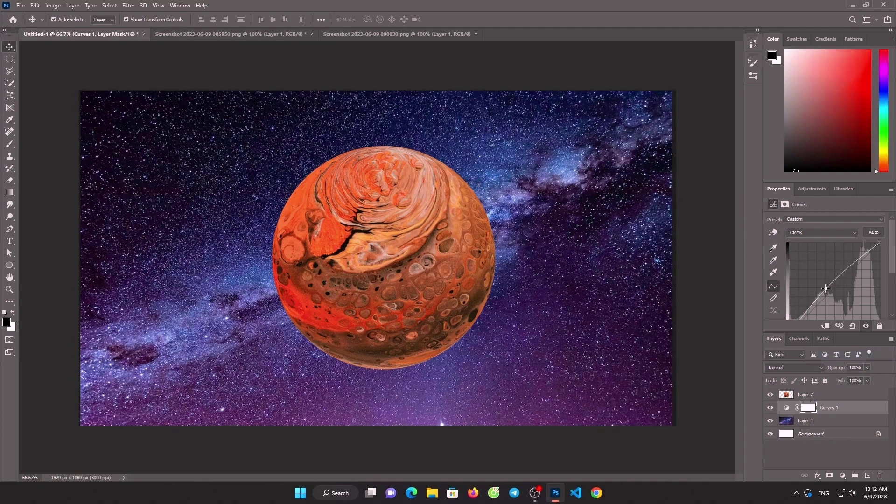
{"action": "left_click", "coordinate": [831, 395]}
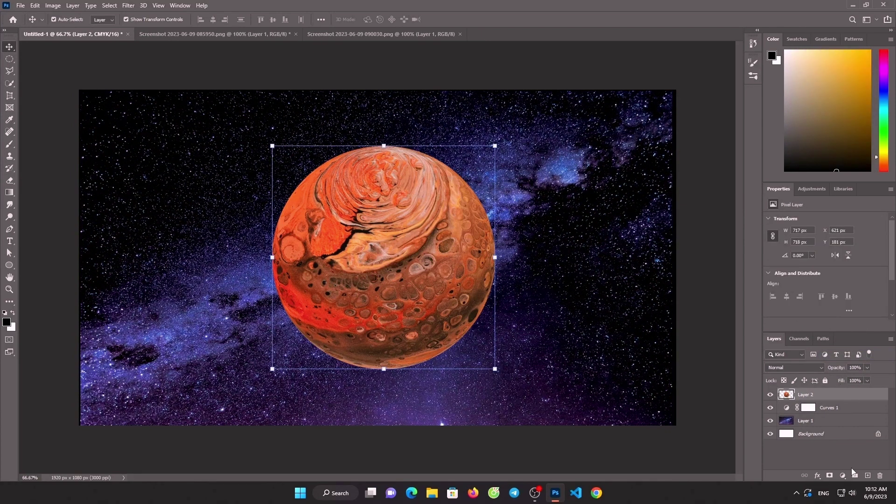
{"action": "left_click", "coordinate": [842, 476]}
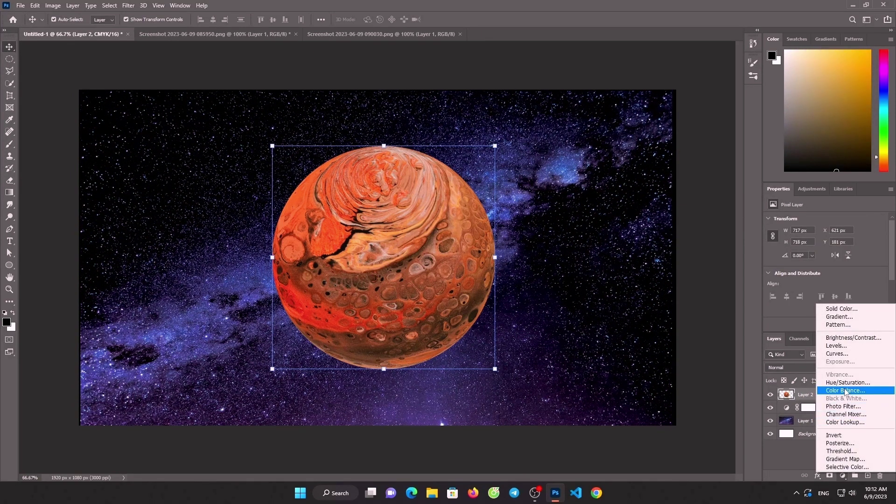
{"action": "left_click", "coordinate": [840, 354]}
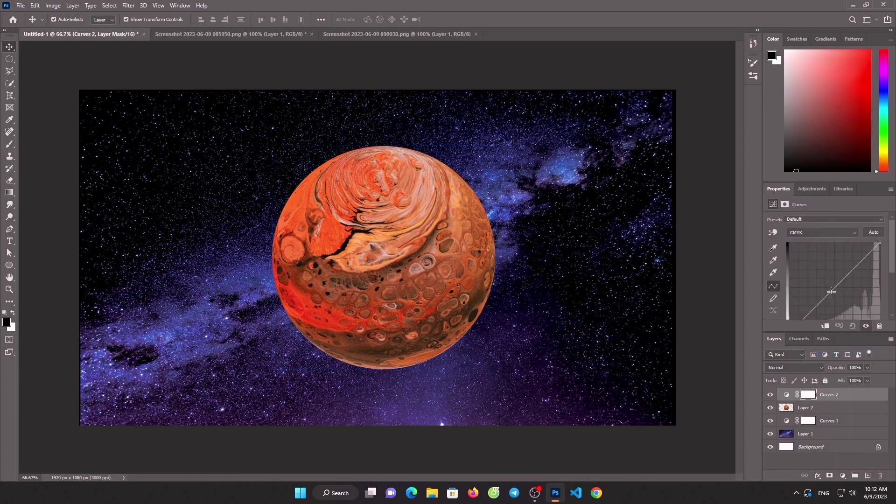
{"action": "left_click_drag", "start_coordinate": [831, 292], "coordinate": [820, 280]}
{"action": "left_click", "coordinate": [826, 326]}
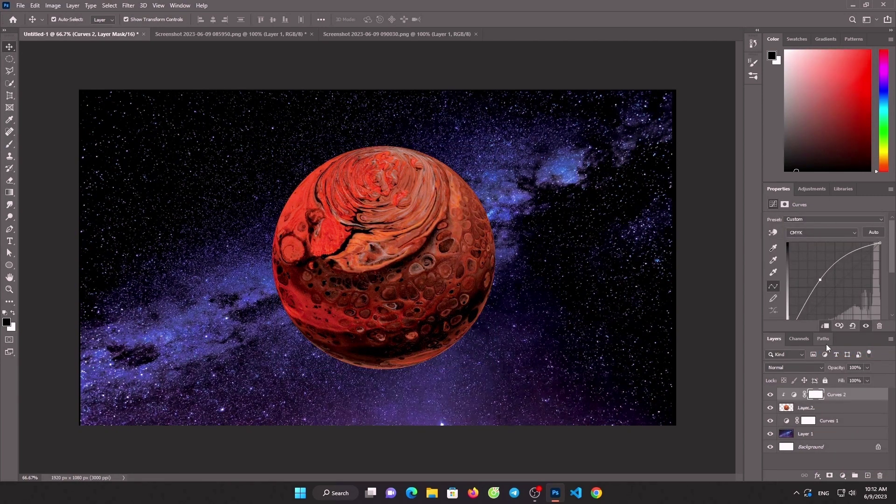
Step: Paint black with a 700 px brush on the Curves 2 mask over the planet's upper-left
{"action": "left_click", "coordinate": [8, 144]}
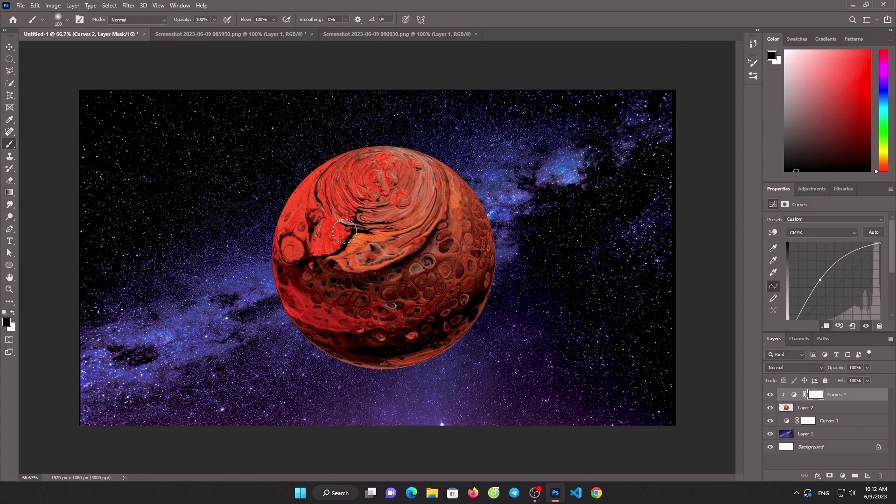
{"action": "key", "text": "bracketright"}
{"action": "key", "text": "bracketright"}
{"action": "key", "text": "bracketright"}
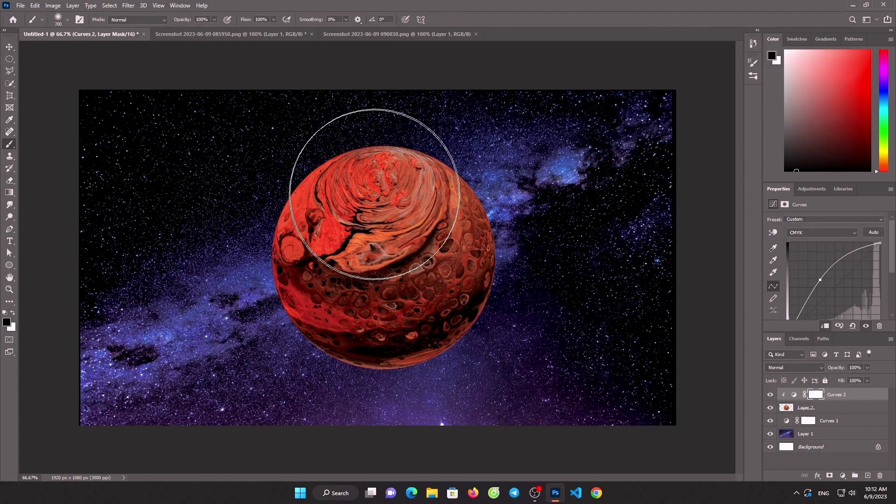
{"action": "mouse_move", "coordinate": [380, 190]}
{"action": "left_mouse_down"}
{"action": "mouse_move", "coordinate": [246, 264]}
{"action": "mouse_move", "coordinate": [394, 120]}
{"action": "left_mouse_up"}
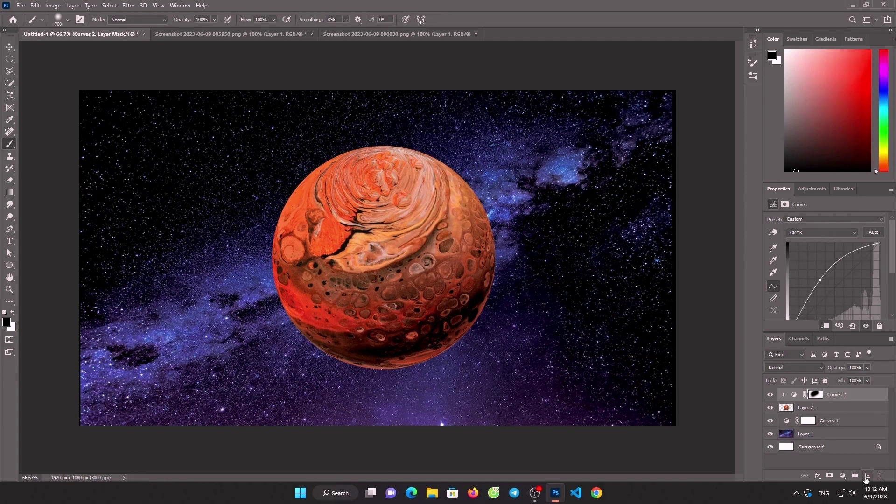
{"action": "left_click", "coordinate": [868, 476]}
Step: Add a golden yellow #ffbc09 Solid Color fill layer and invert its mask to black
{"action": "left_click", "coordinate": [842, 475]}
{"action": "left_click", "coordinate": [832, 310]}
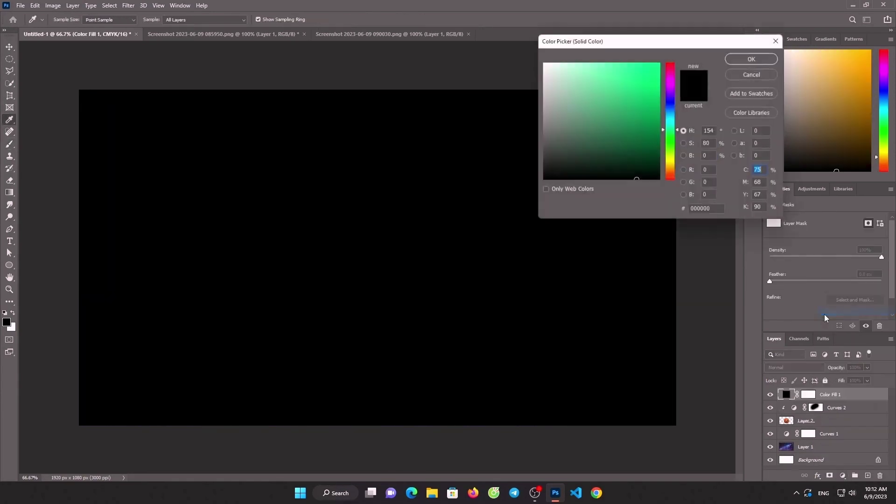
{"action": "left_click", "coordinate": [672, 162]}
{"action": "left_click", "coordinate": [657, 60]}
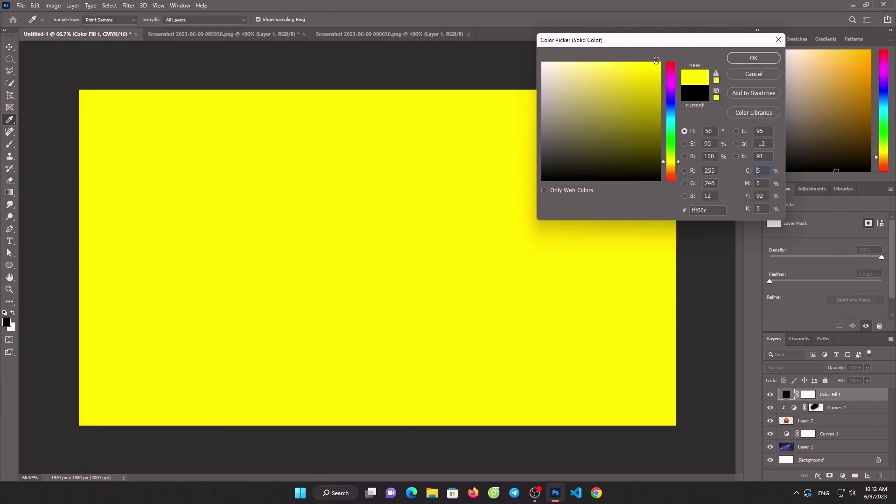
{"action": "left_click_drag", "start_coordinate": [670, 172], "coordinate": [670, 167]}
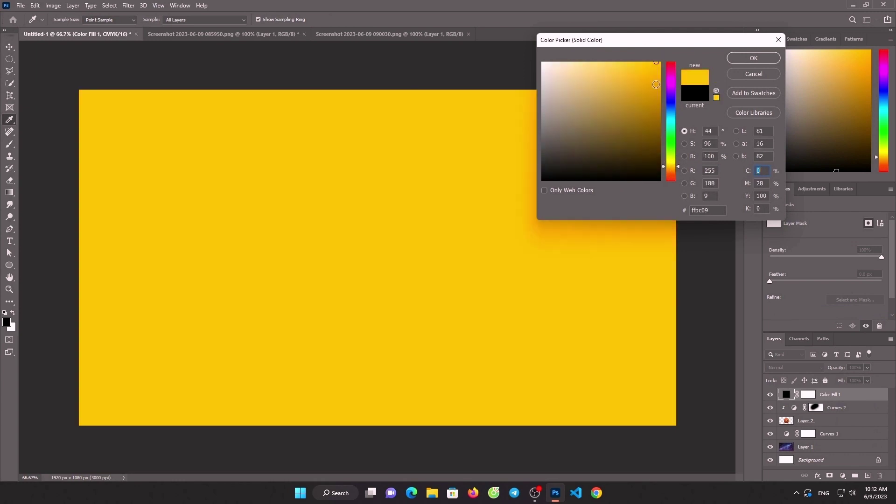
{"action": "left_click", "coordinate": [754, 58]}
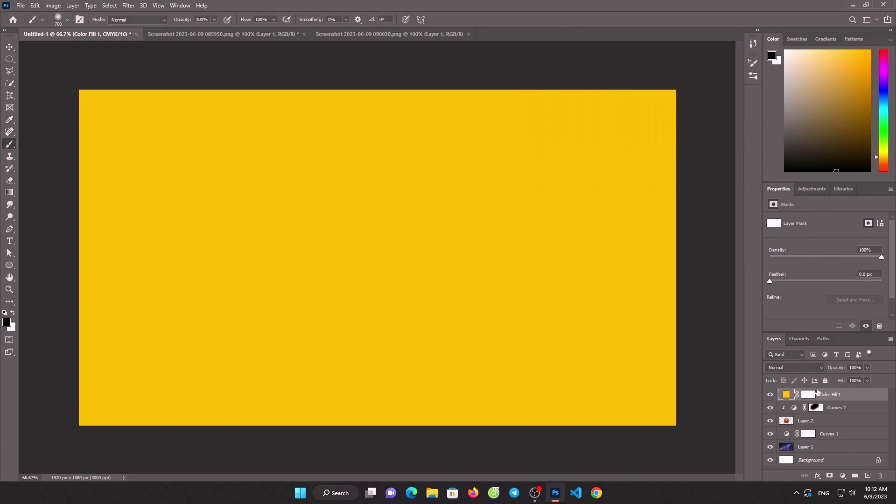
{"action": "left_click", "coordinate": [814, 393]}
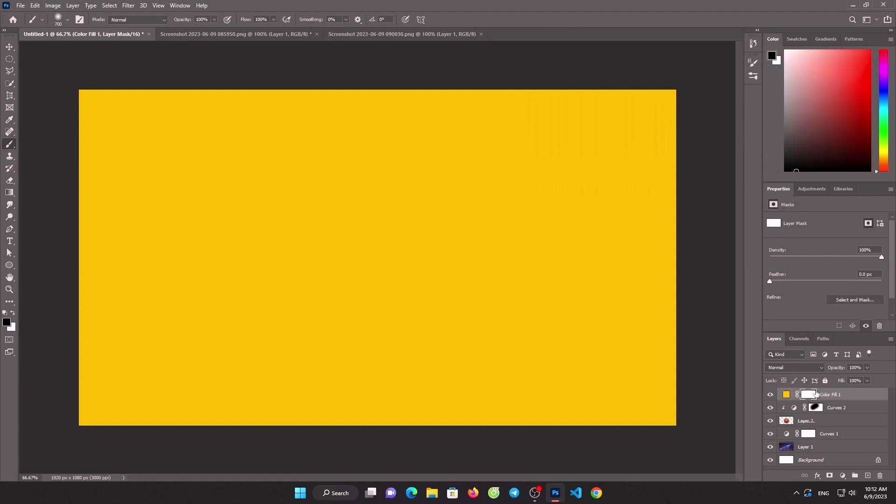
{"action": "key", "text": "ctrl+i"}
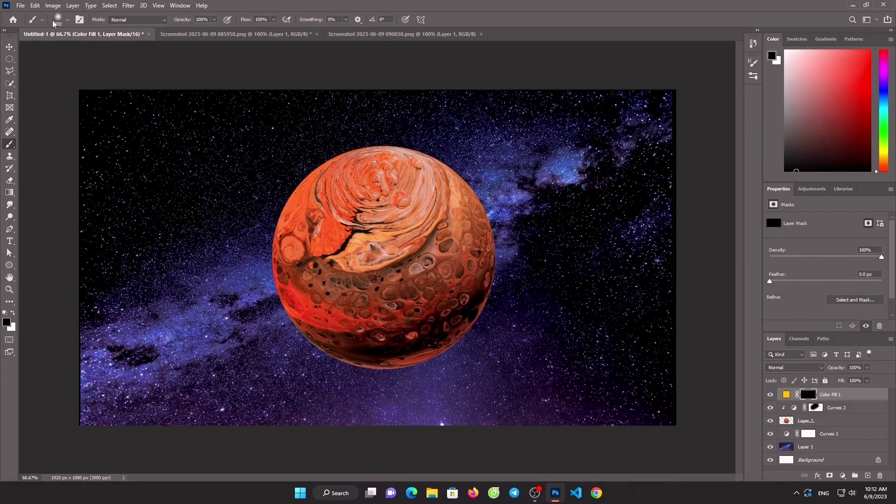
Step: Choose a flat angled brush tip sized to 1500 px
{"action": "left_click", "coordinate": [54, 22]}
{"action": "left_click", "coordinate": [35, 107]}
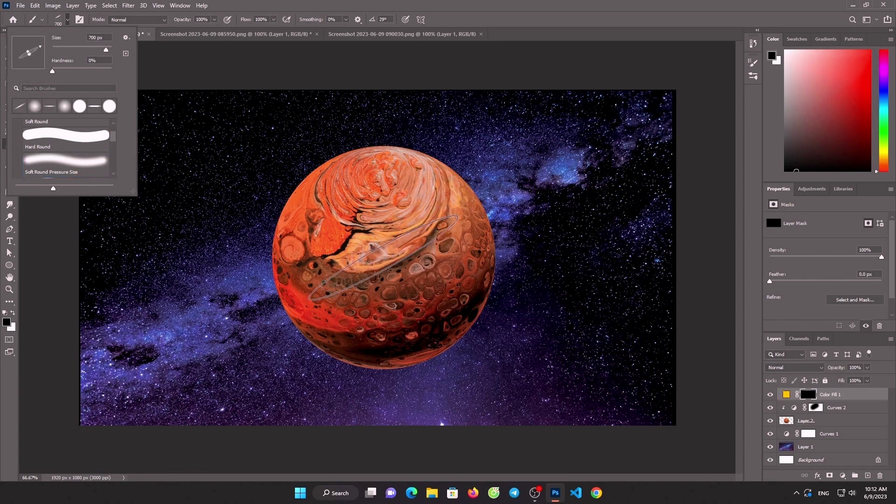
{"action": "left_click", "coordinate": [383, 257]}
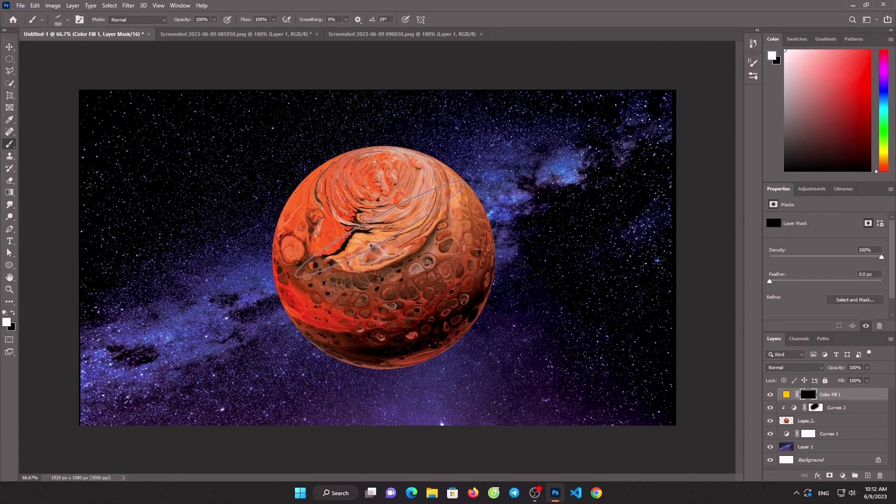
{"action": "key", "text": "bracketright"}
{"action": "key", "text": "bracketright"}
{"action": "key", "text": "bracketright"}
{"action": "key", "text": "bracketright"}
{"action": "key", "text": "bracketright"}
{"action": "key", "text": "bracketright"}
{"action": "key", "text": "bracketright"}
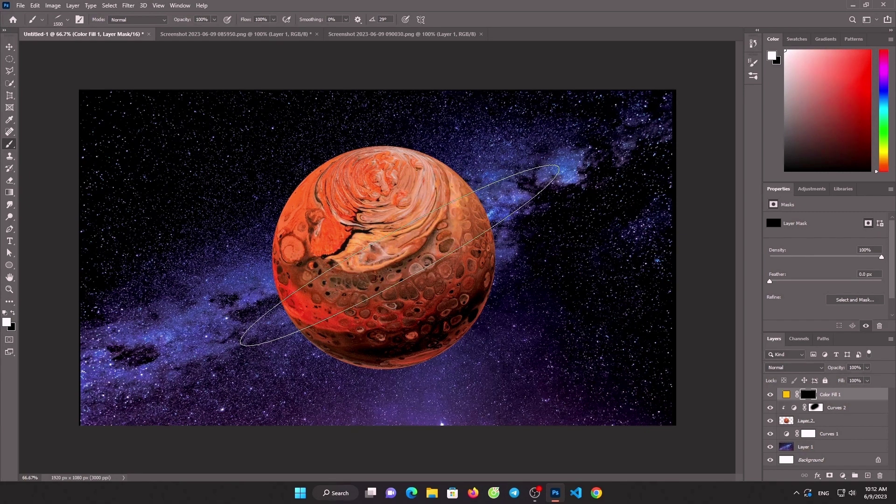
Step: Paint white on the Color Fill 1 mask in a diagonal band across the planet
{"action": "left_click", "coordinate": [390, 254]}
{"action": "left_click", "coordinate": [399, 255]}
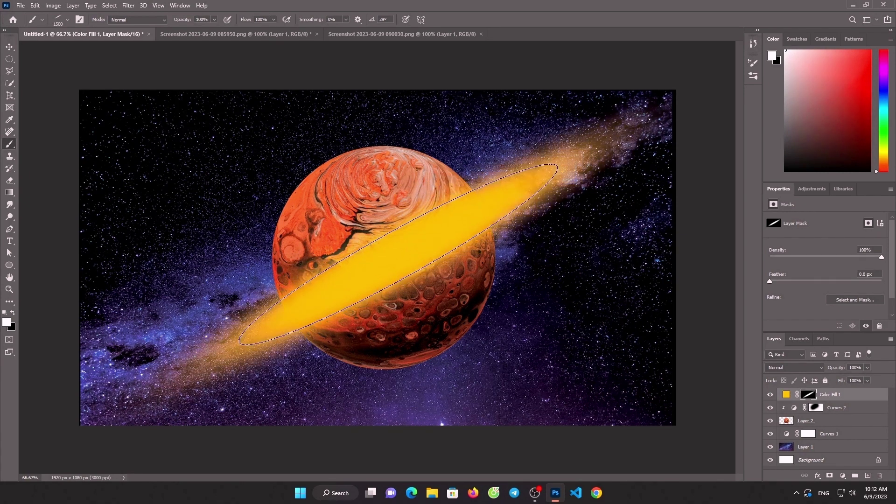
{"action": "left_click", "coordinate": [398, 255]}
{"action": "left_click", "coordinate": [398, 255]}
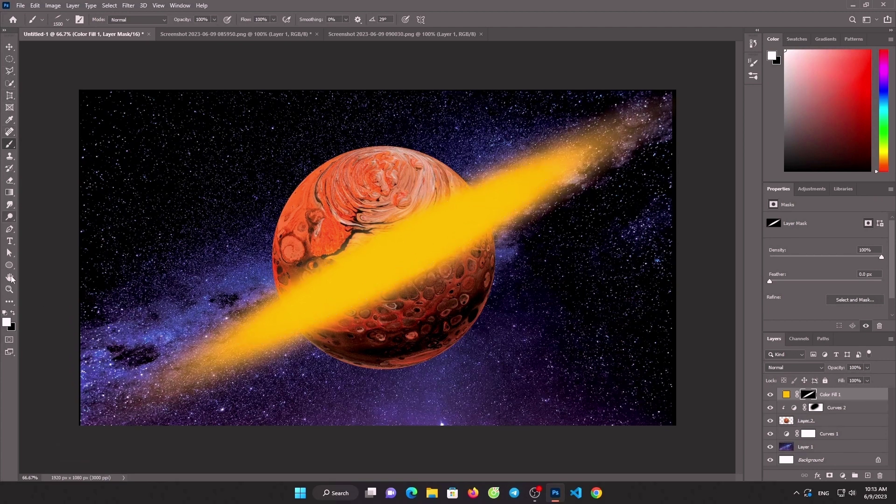
{"action": "left_click", "coordinate": [13, 313]}
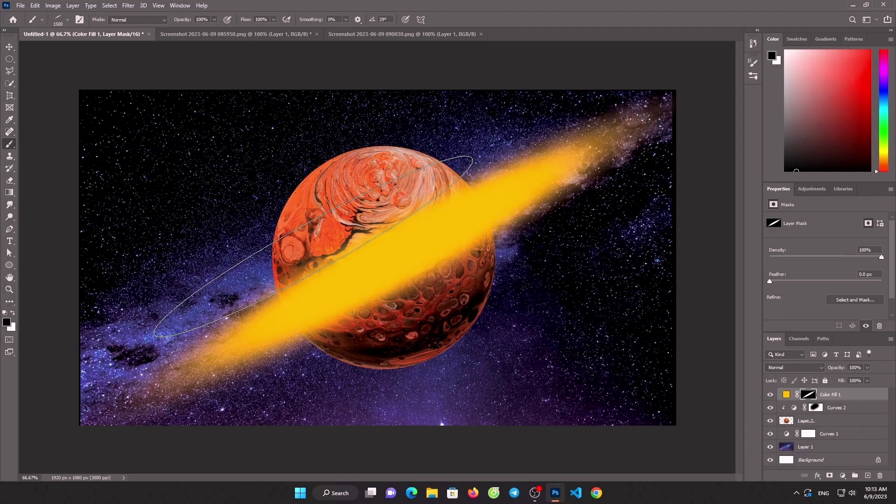
Step: Paint black with a 600 px brush to hide the band over the planet's top
{"action": "key", "text": "bracketleft"}
{"action": "key", "text": "bracketleft"}
{"action": "key", "text": "bracketleft"}
{"action": "key", "text": "bracketleft"}
{"action": "key", "text": "bracketleft"}
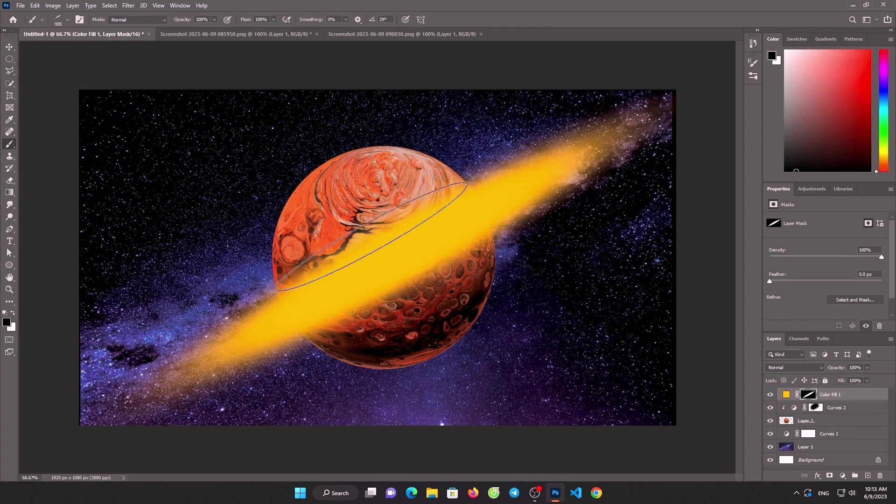
{"action": "key", "text": "bracketleft"}
{"action": "key", "text": "bracketleft"}
{"action": "key", "text": "bracketleft"}
{"action": "left_click_drag", "start_coordinate": [391, 251], "coordinate": [373, 266]}
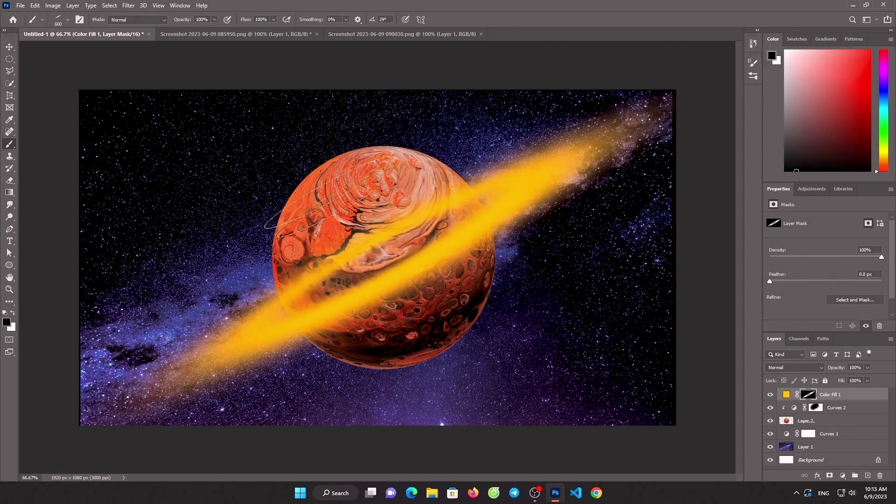
Step: Refine the hidden edge with a 250 px soft round brush, then duplicate Color Fill 1
{"action": "left_click", "coordinate": [60, 23]}
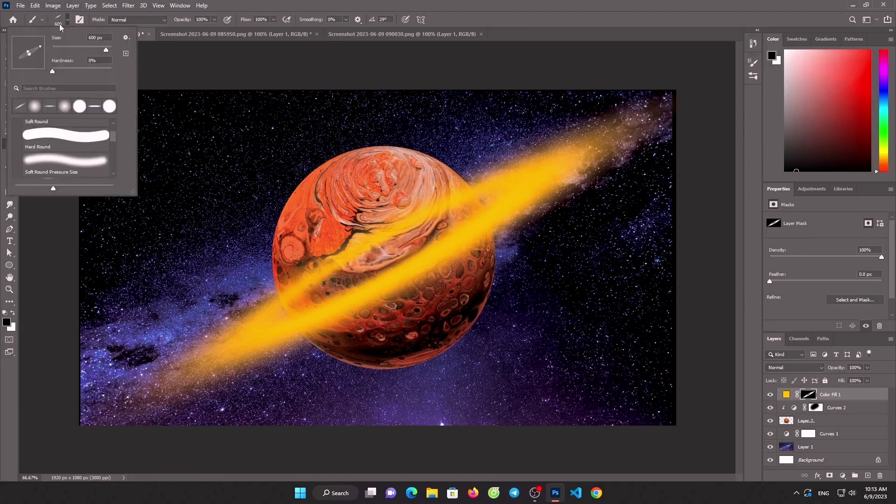
{"action": "left_click", "coordinate": [72, 108]}
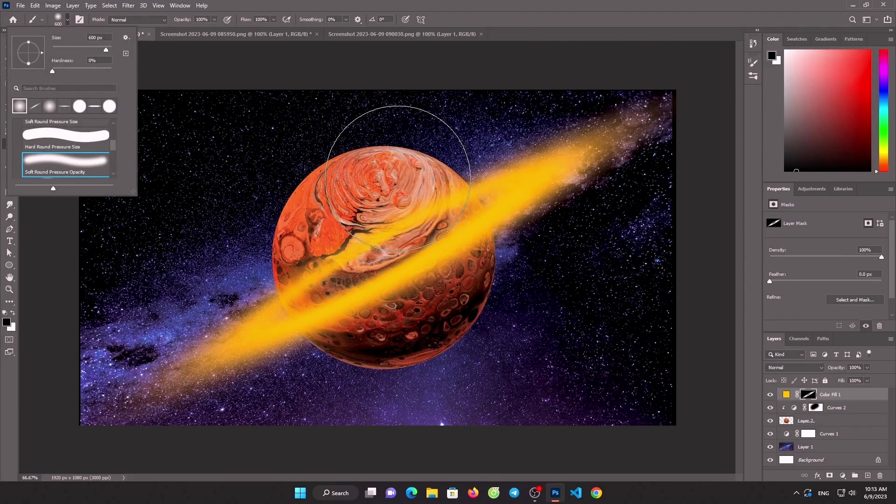
{"action": "left_click", "coordinate": [400, 80]}
{"action": "key", "text": "bracketleft"}
{"action": "key", "text": "bracketleft"}
{"action": "key", "text": "bracketleft"}
{"action": "key", "text": "bracketleft"}
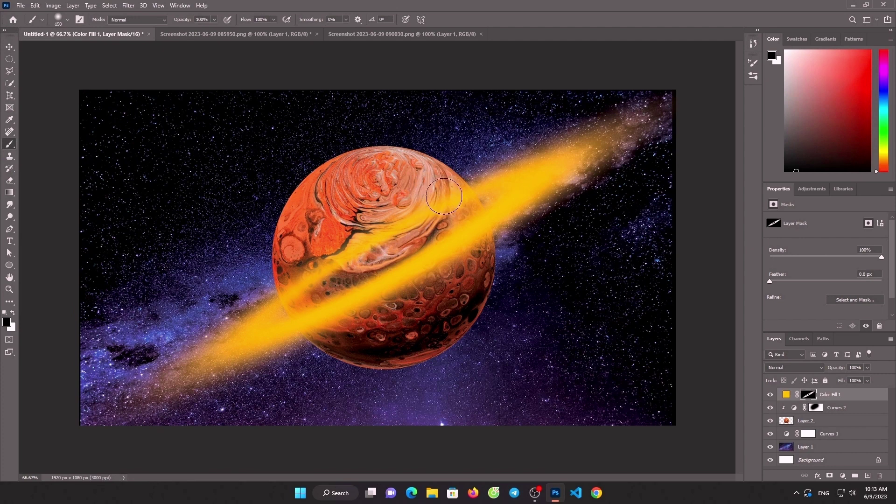
{"action": "mouse_move", "coordinate": [461, 200]}
{"action": "left_mouse_down"}
{"action": "mouse_move", "coordinate": [399, 224]}
{"action": "mouse_move", "coordinate": [336, 266]}
{"action": "left_mouse_up"}
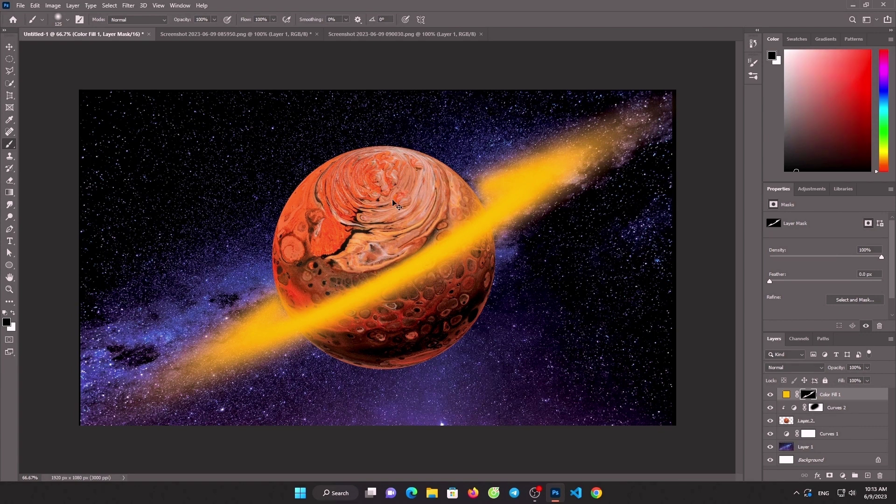
{"action": "key", "text": "ctrl+j"}
{"action": "scroll", "coordinate": [393, 200], "scroll_direction": "down", "scroll_amount": 3}
Step: Give Layer 2 an orange Outer Glow (Screen, 88% opacity, 81 px size)
{"action": "scroll", "coordinate": [389, 205], "scroll_direction": "down", "scroll_amount": 2}
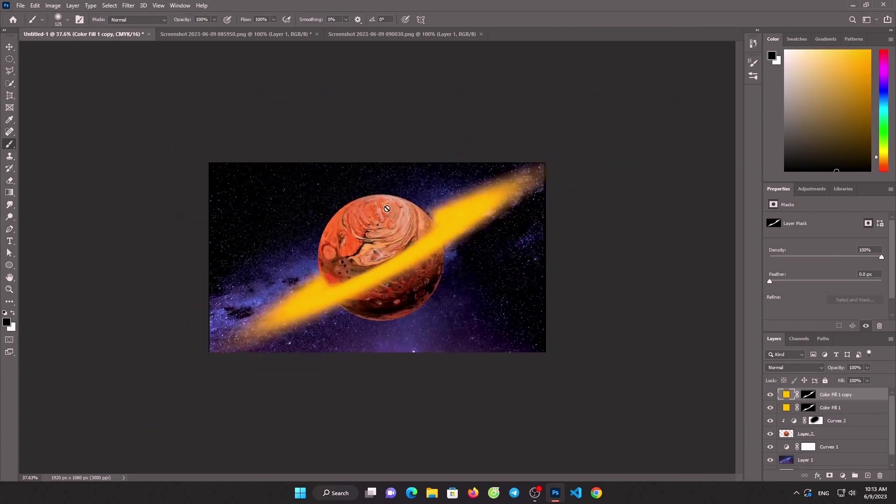
{"action": "right_click", "coordinate": [791, 438]}
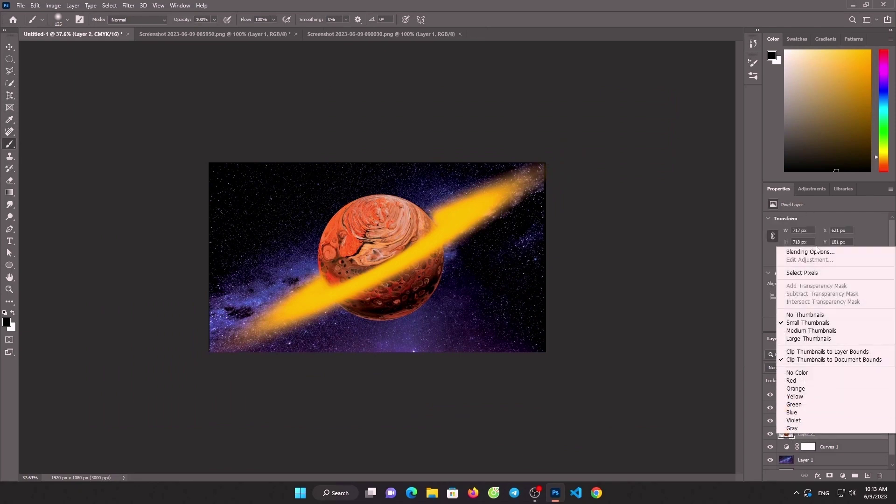
{"action": "left_click", "coordinate": [807, 252]}
{"action": "left_click", "coordinate": [466, 189]}
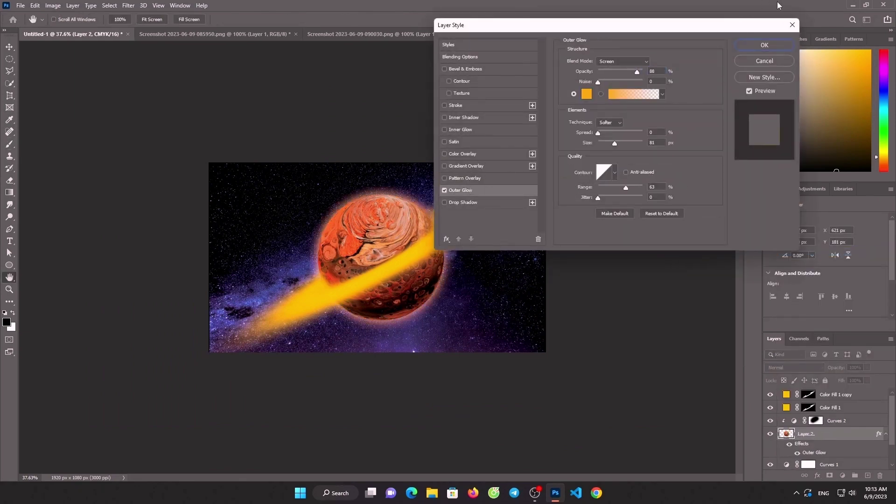
{"action": "left_click", "coordinate": [773, 47]}
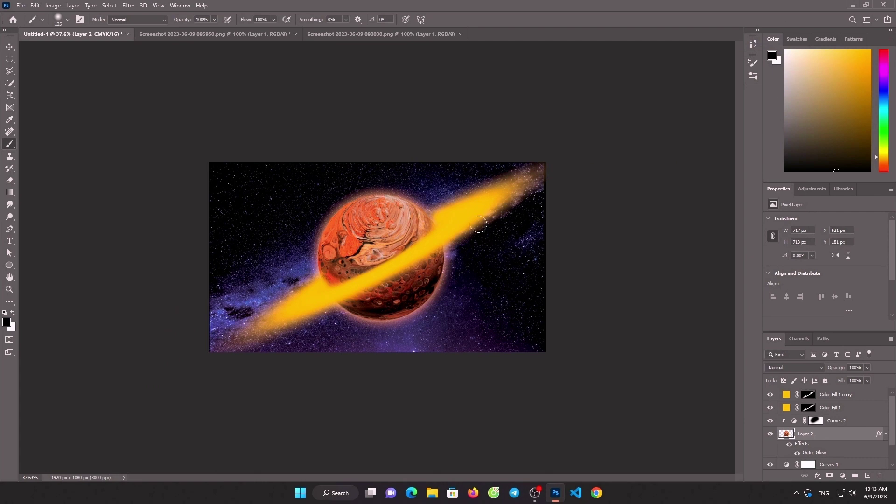
Step: Apply a -52° Motion Blur of 6 pixels to the planet layer
{"action": "left_click", "coordinate": [127, 5]}
{"action": "mouse_move", "coordinate": [154, 125]}
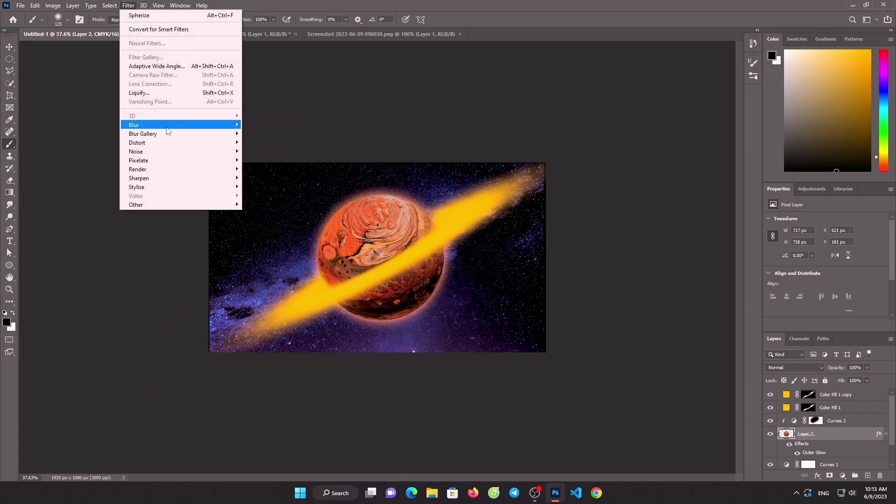
{"action": "left_click", "coordinate": [260, 177]}
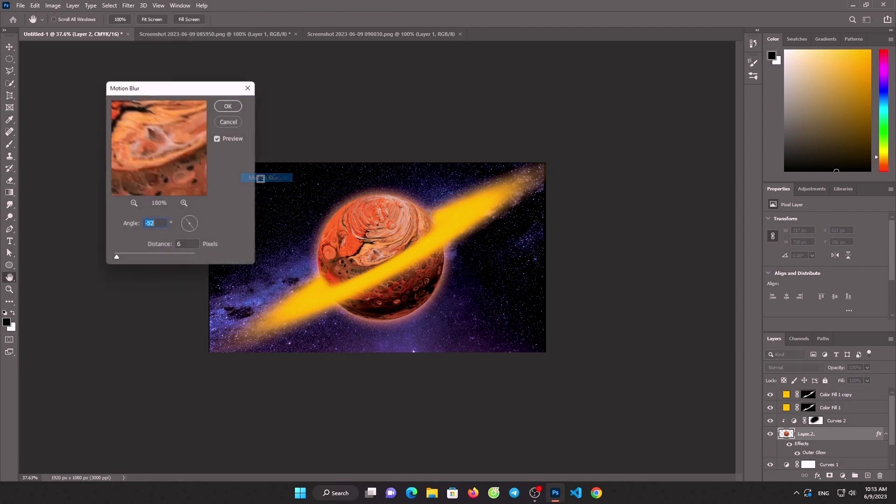
{"action": "left_click", "coordinate": [229, 106]}
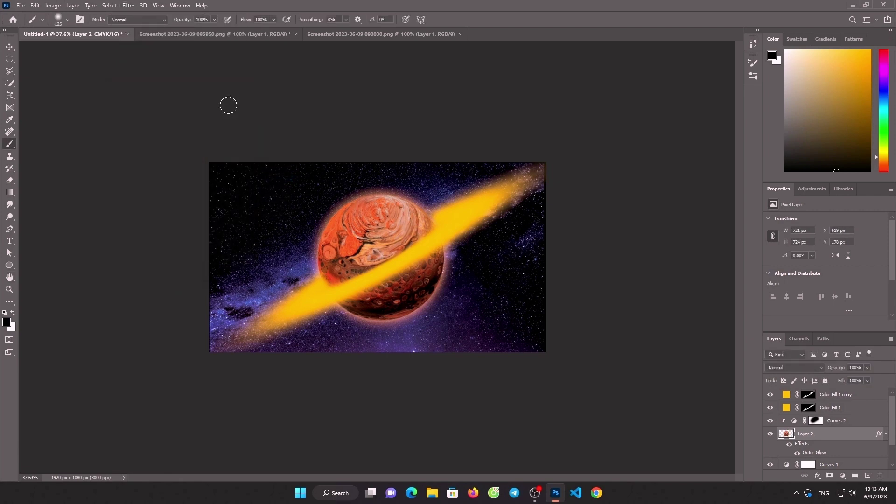
Step: Reapply the -52° Motion Blur with the distance raised to 8 pixels
{"action": "left_click", "coordinate": [128, 6]}
{"action": "mouse_move", "coordinate": [133, 124]}
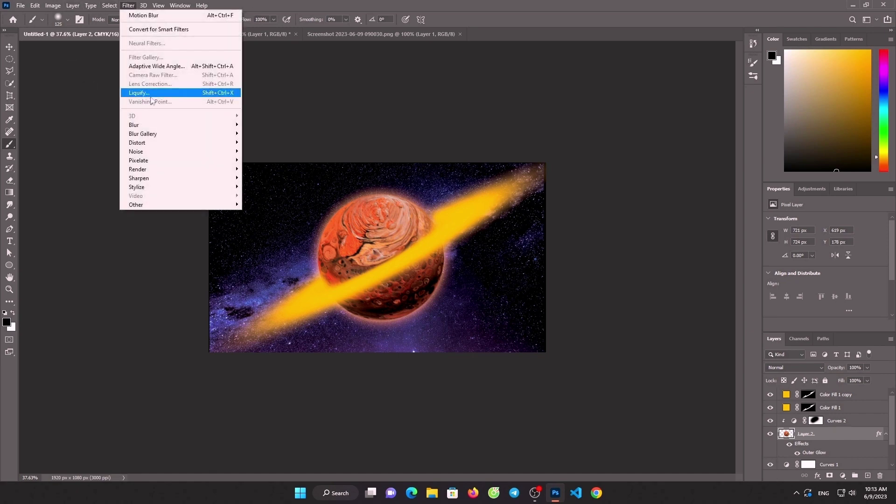
{"action": "left_click", "coordinate": [264, 177]}
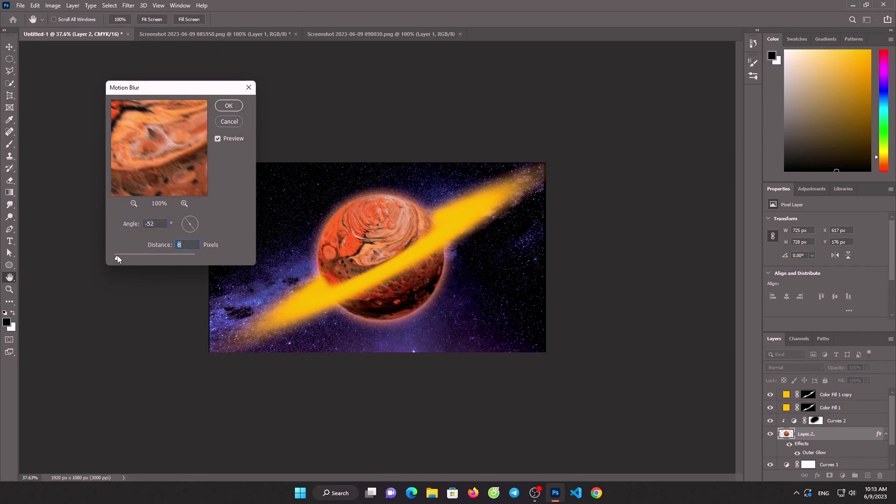
{"action": "left_click_drag", "start_coordinate": [117, 256], "coordinate": [119, 256]}
{"action": "left_click", "coordinate": [228, 107]}
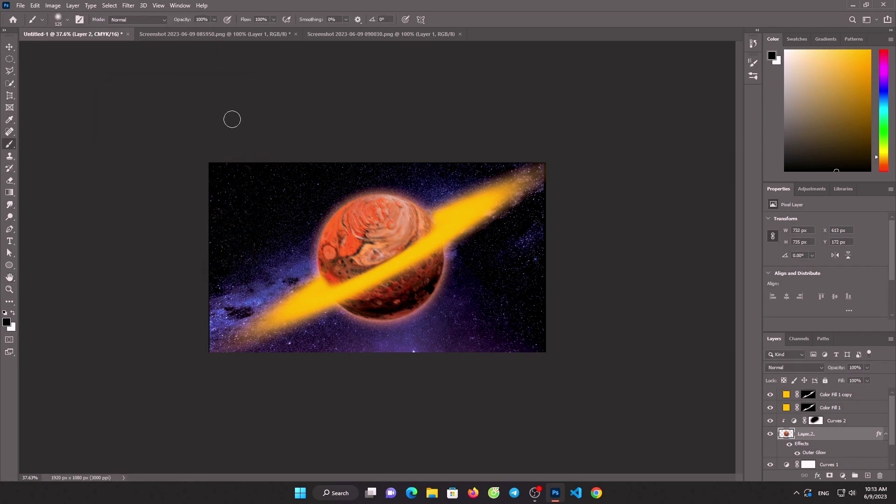
{"action": "left_click", "coordinate": [20, 5]}
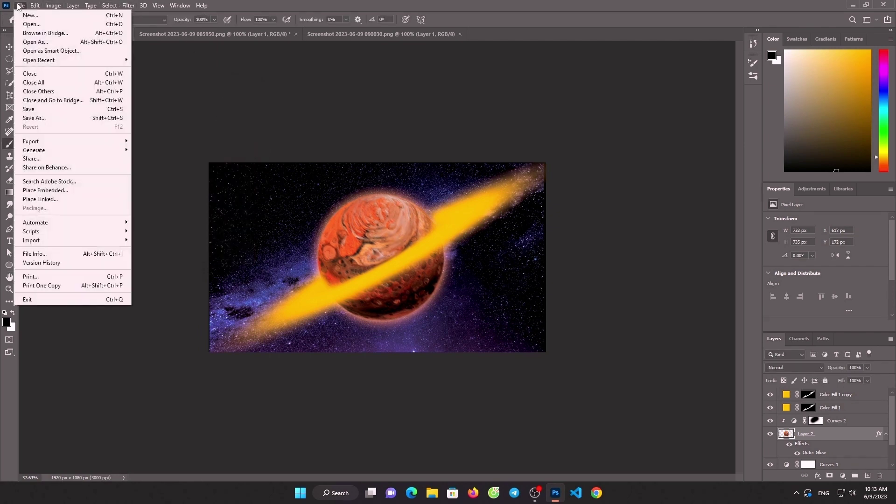
Step: Close the file-open window and select only the Color Fill 1 copy ring layer
{"action": "left_click", "coordinate": [33, 27]}
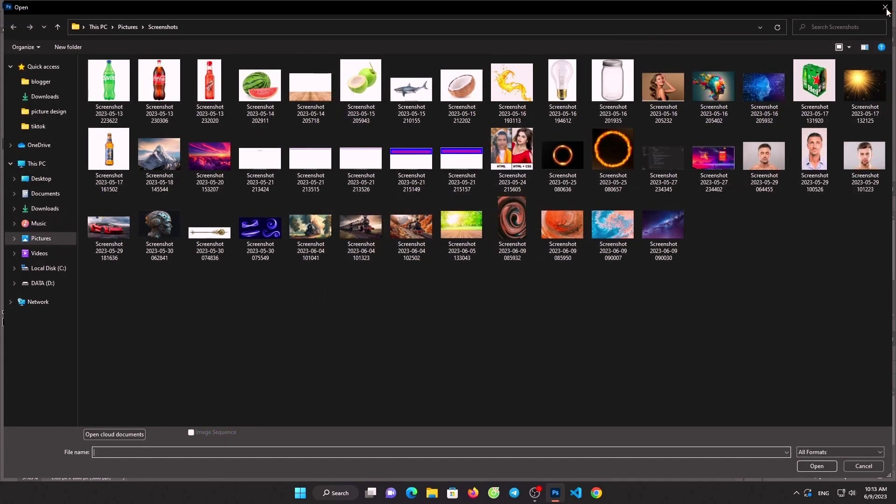
{"action": "left_click", "coordinate": [885, 7]}
{"action": "left_click", "coordinate": [825, 395]}
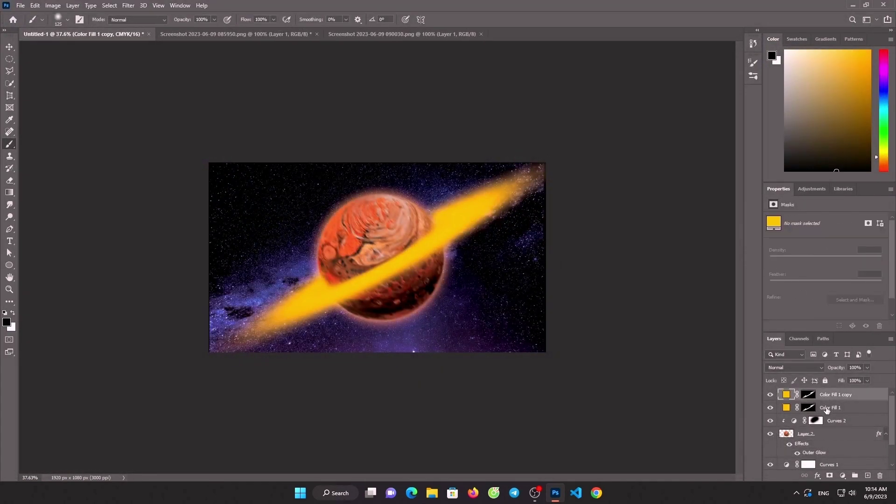
{"action": "left_click", "coordinate": [826, 409], "text": "shift"}
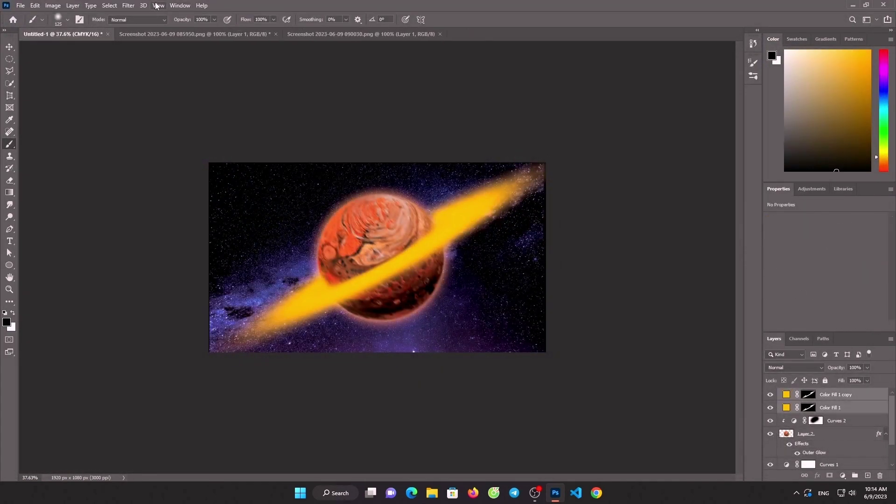
{"action": "left_click", "coordinate": [127, 5]}
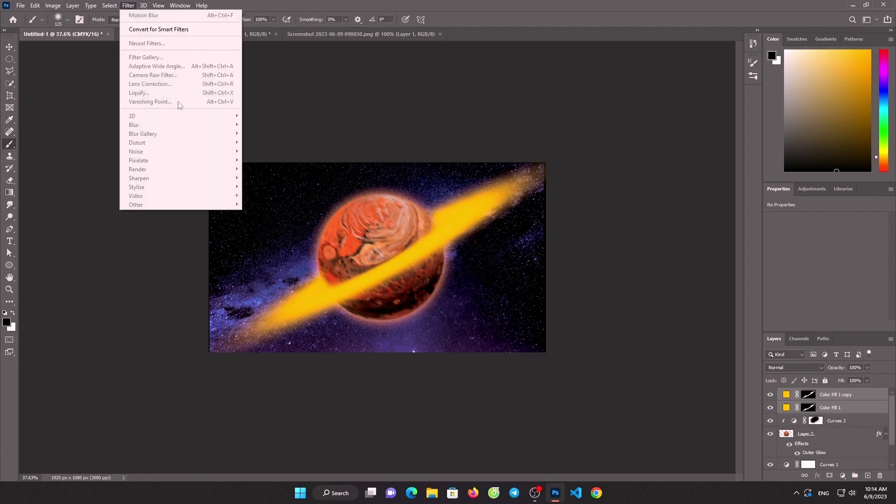
{"action": "left_click", "coordinate": [824, 399]}
Step: Convert Color Fill 1 copy to a smart object carrying a Motion Blur filter
{"action": "left_click", "coordinate": [112, 6]}
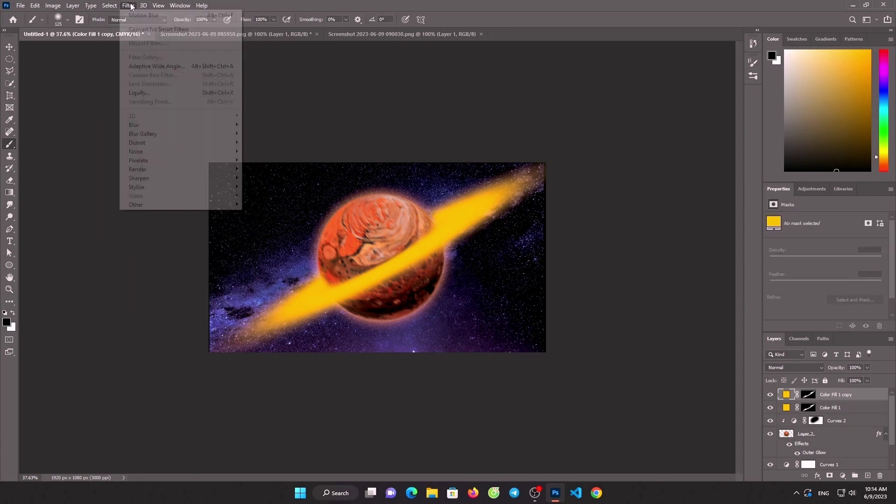
{"action": "left_click", "coordinate": [127, 6]}
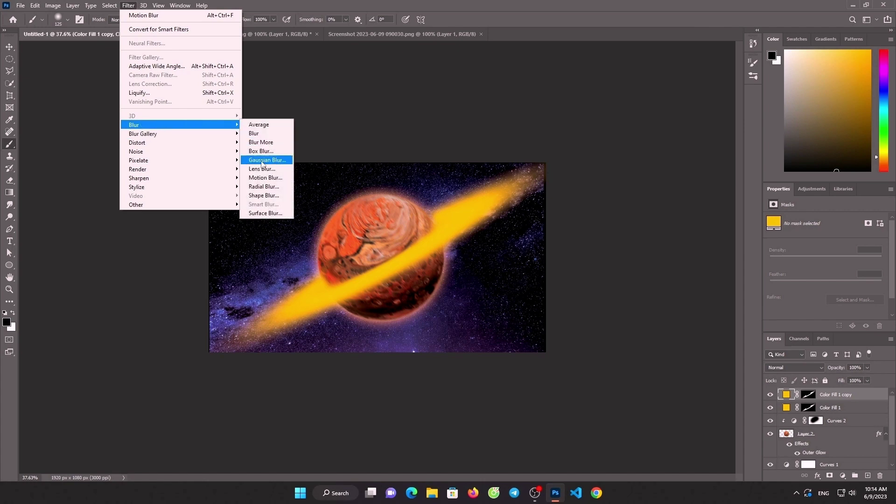
{"action": "left_click", "coordinate": [264, 176]}
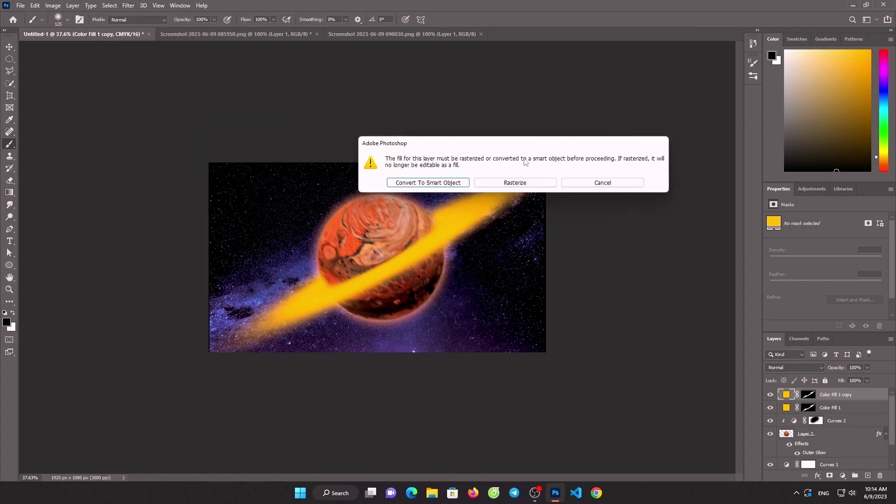
{"action": "left_click", "coordinate": [448, 183]}
{"action": "left_click", "coordinate": [228, 106]}
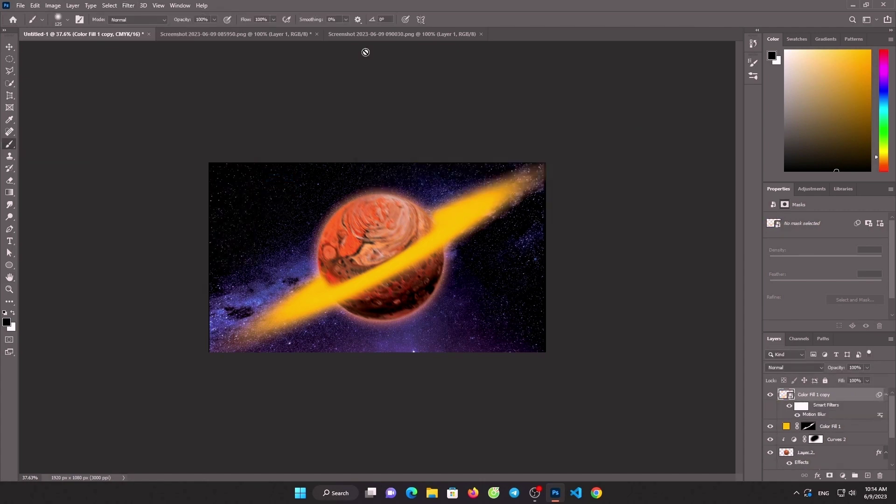
{"action": "left_click", "coordinate": [21, 5]}
Step: Open adobe-photoshop-for-ipad_1und.1920.jpg from the Downloads folder
{"action": "left_click", "coordinate": [28, 29]}
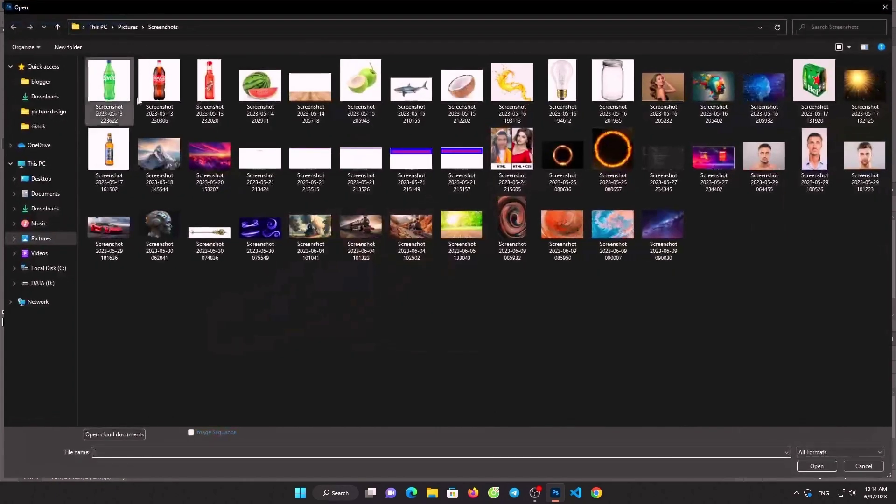
{"action": "left_click", "coordinate": [36, 96]}
{"action": "double_click", "coordinate": [124, 113]}
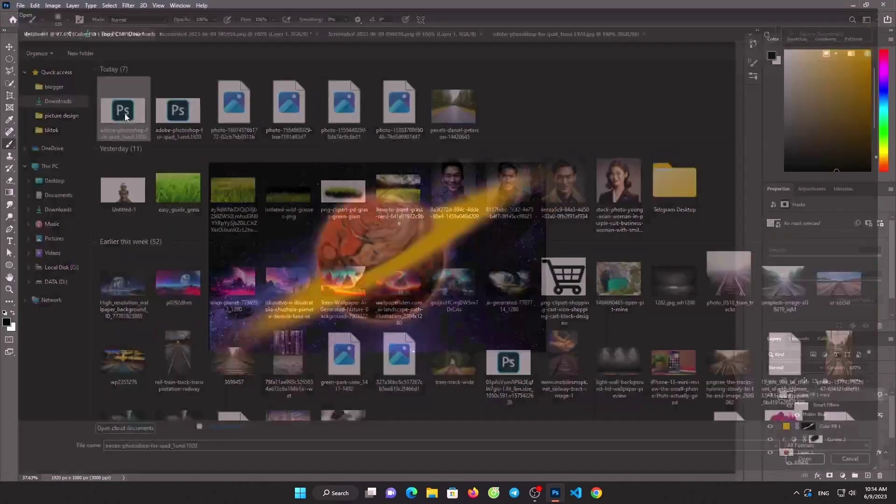
Step: Quick-select the Ps logo, move it into Untitled-1, and scale it to 377 × 368 px top-left
{"action": "left_click", "coordinate": [11, 85]}
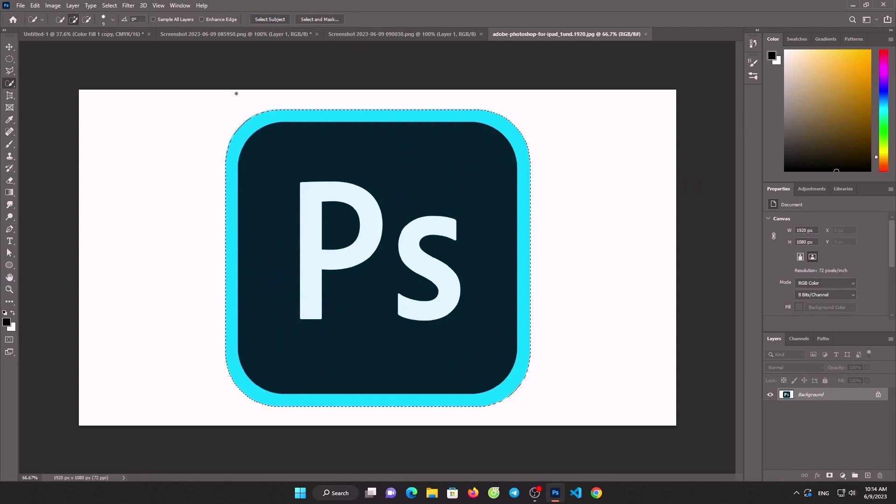
{"action": "key", "text": "v"}
{"action": "mouse_move", "coordinate": [351, 190]}
{"action": "left_mouse_down"}
{"action": "mouse_move", "coordinate": [110, 62]}
{"action": "mouse_move", "coordinate": [283, 154]}
{"action": "mouse_move", "coordinate": [274, 227]}
{"action": "mouse_move", "coordinate": [256, 175]}
{"action": "mouse_move", "coordinate": [255, 189]}
{"action": "left_mouse_up"}
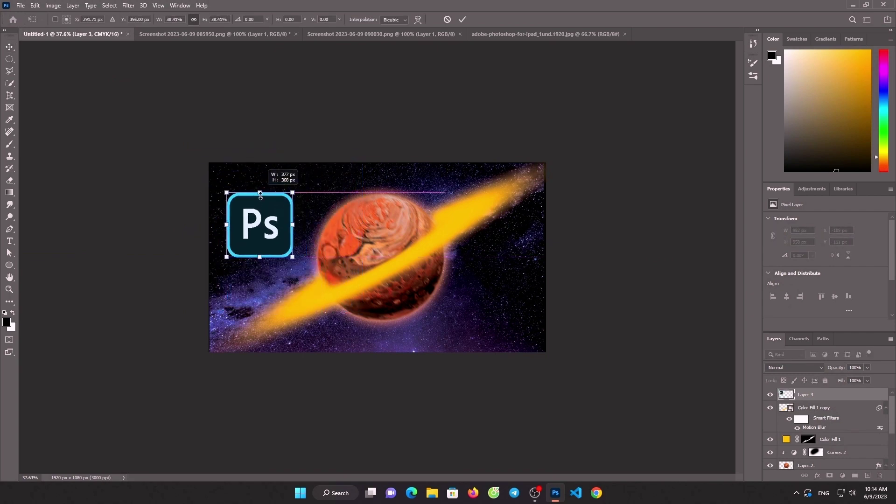
{"action": "left_click", "coordinate": [462, 19]}
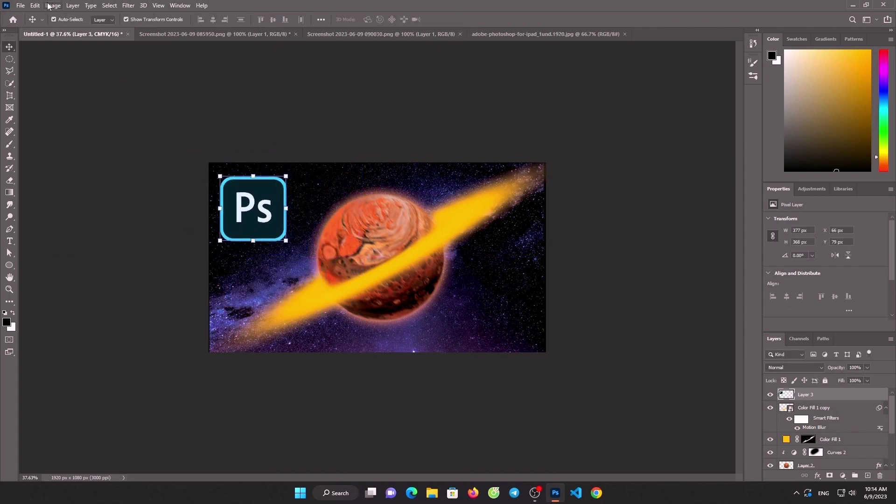
{"action": "left_click", "coordinate": [21, 5]}
Step: Save the artwork on the computer as JPEG '54' in picture design at quality 12
{"action": "left_click", "coordinate": [33, 118]}
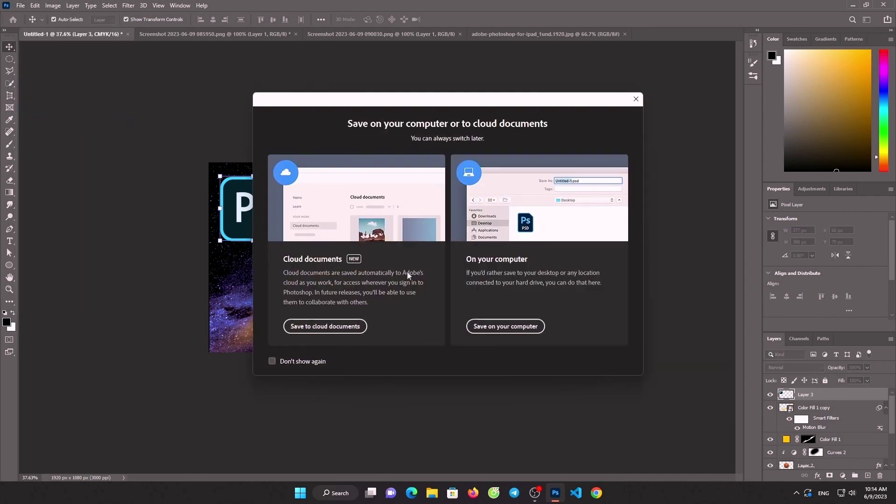
{"action": "left_click", "coordinate": [473, 322]}
{"action": "left_click", "coordinate": [48, 112]}
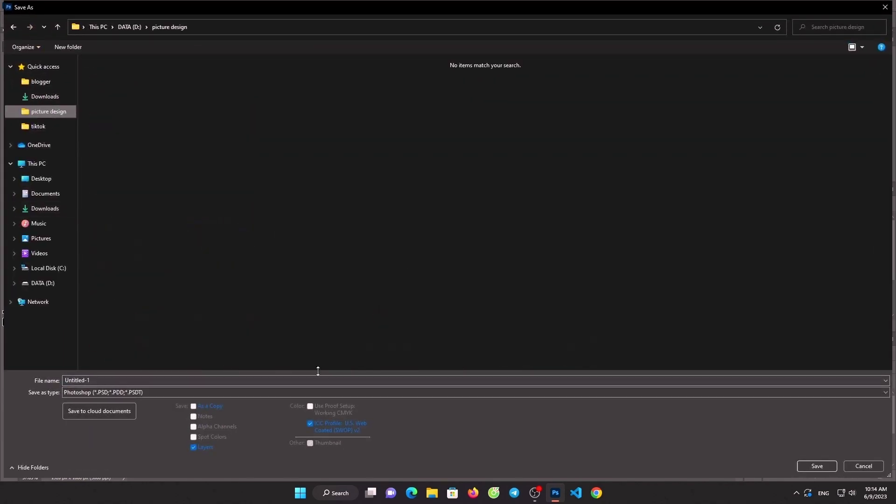
{"action": "left_click", "coordinate": [312, 393]}
{"action": "left_click", "coordinate": [282, 415]}
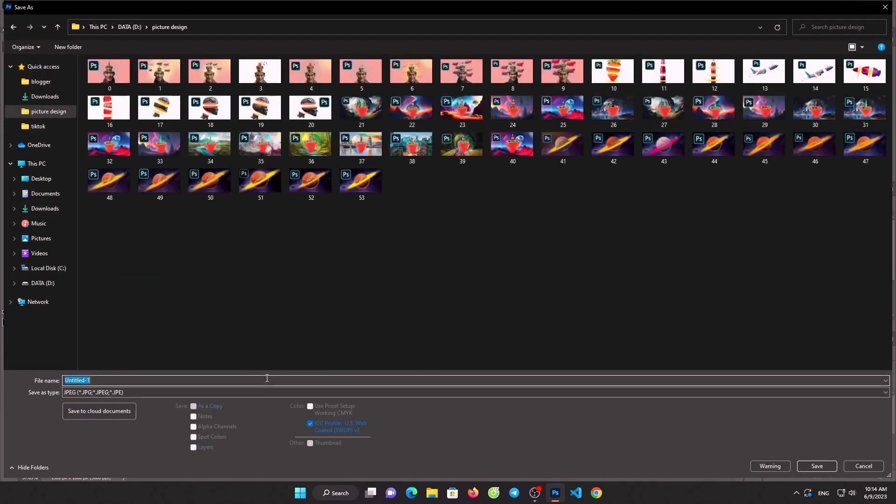
{"action": "key", "text": "BackSpace"}
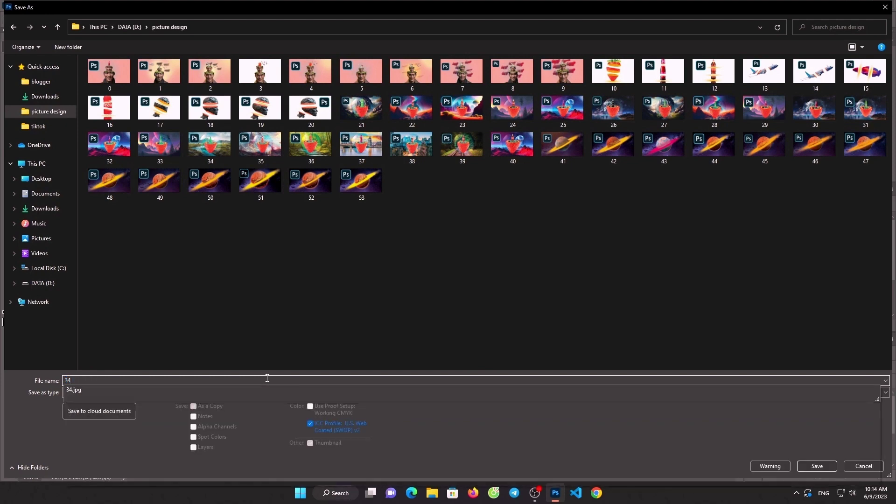
{"action": "type", "text": "54"}
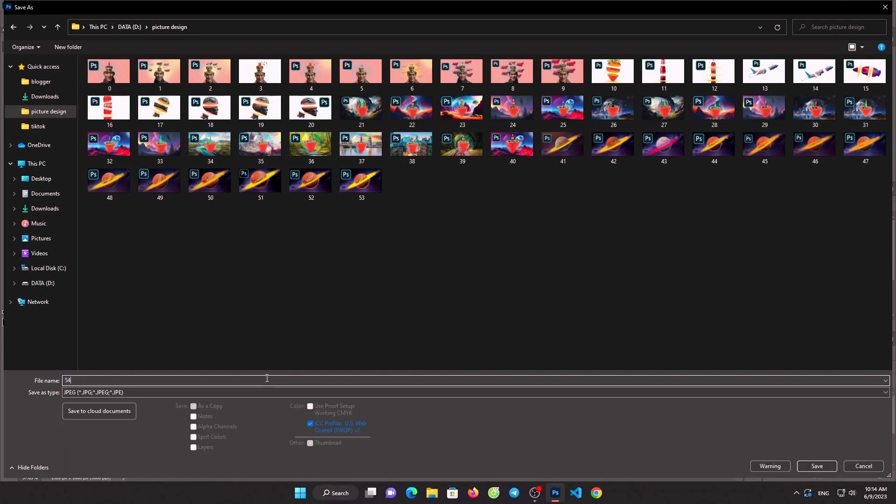
{"action": "left_click", "coordinate": [816, 466]}
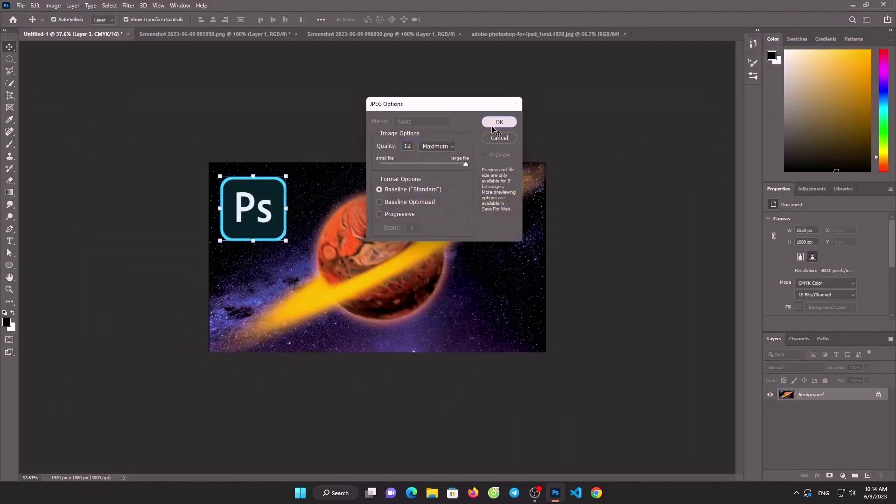
{"action": "left_click", "coordinate": [499, 122]}
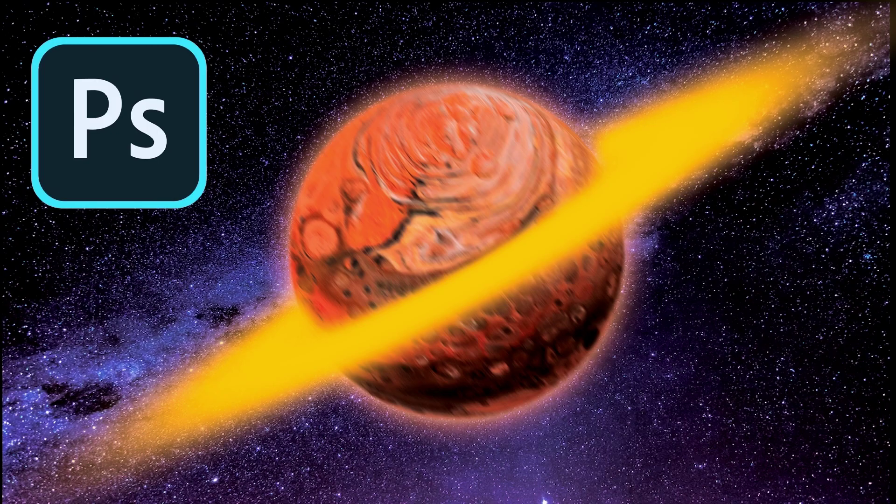